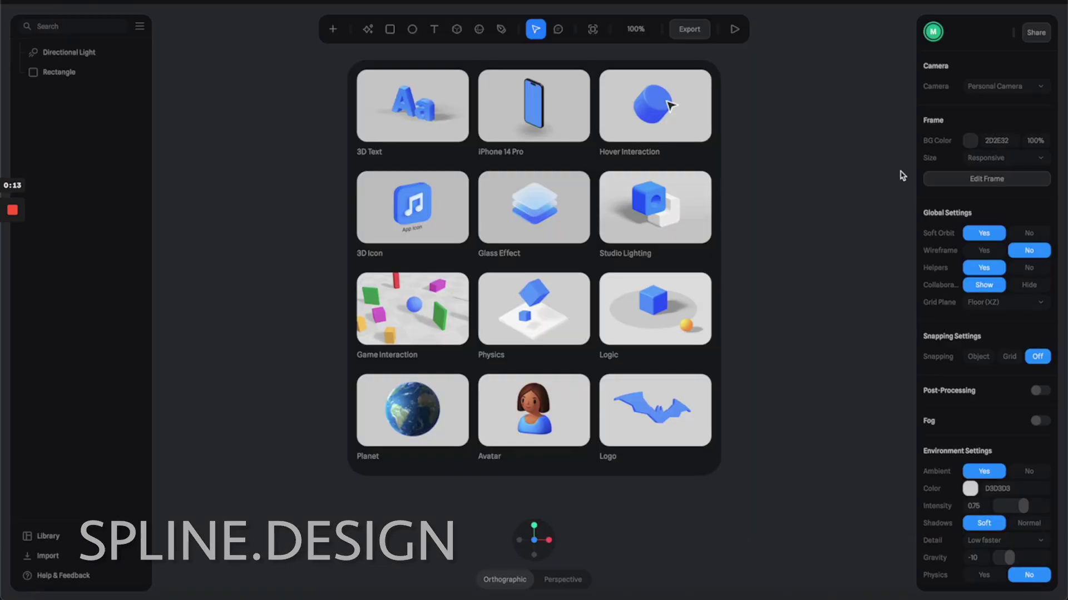
- Dismiss the starter template gallery to reveal the default scene with its rectangle and light
click(853, 211)
- Delete the default rectangle and drag the iPhone 14 Pro from the Library search 'iphone' into the scene
click(617, 312)
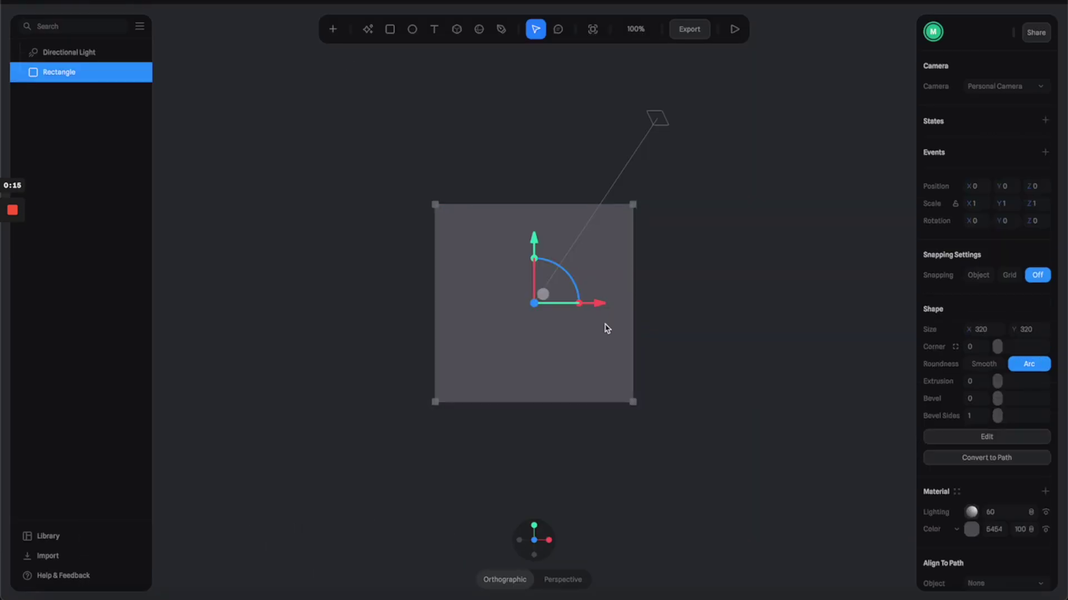
key(Delete)
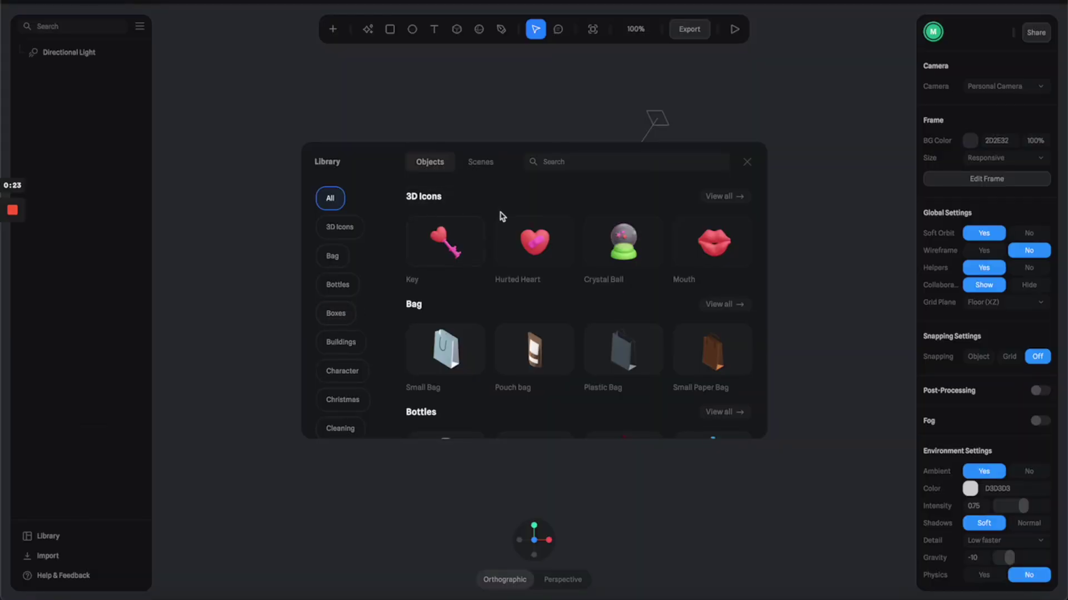
scroll(502, 216, down, 5)
scroll(502, 216, down, 4)
click(676, 163)
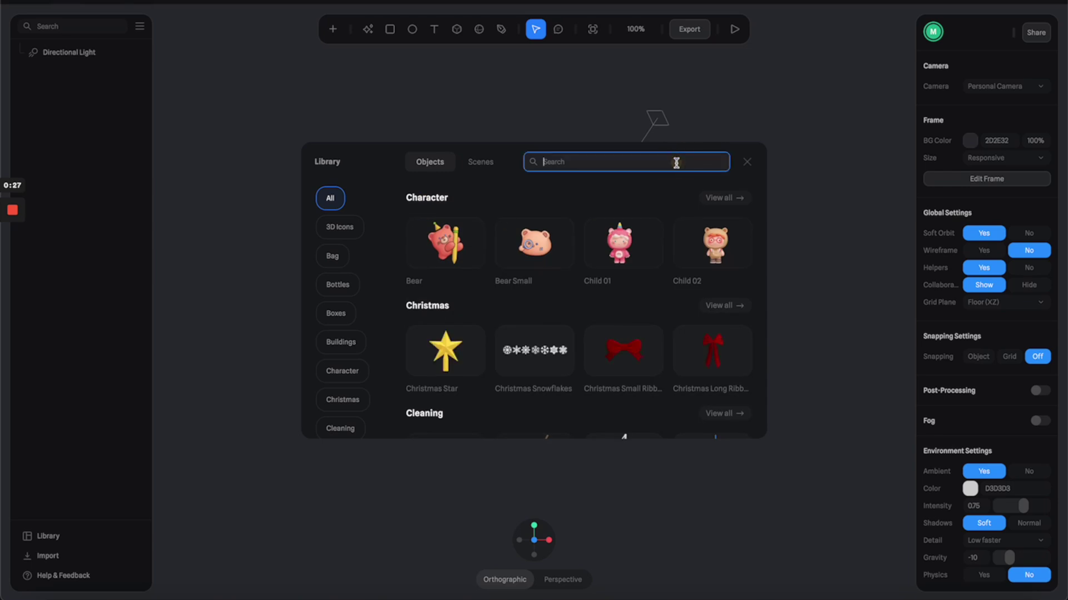
text(iphone)
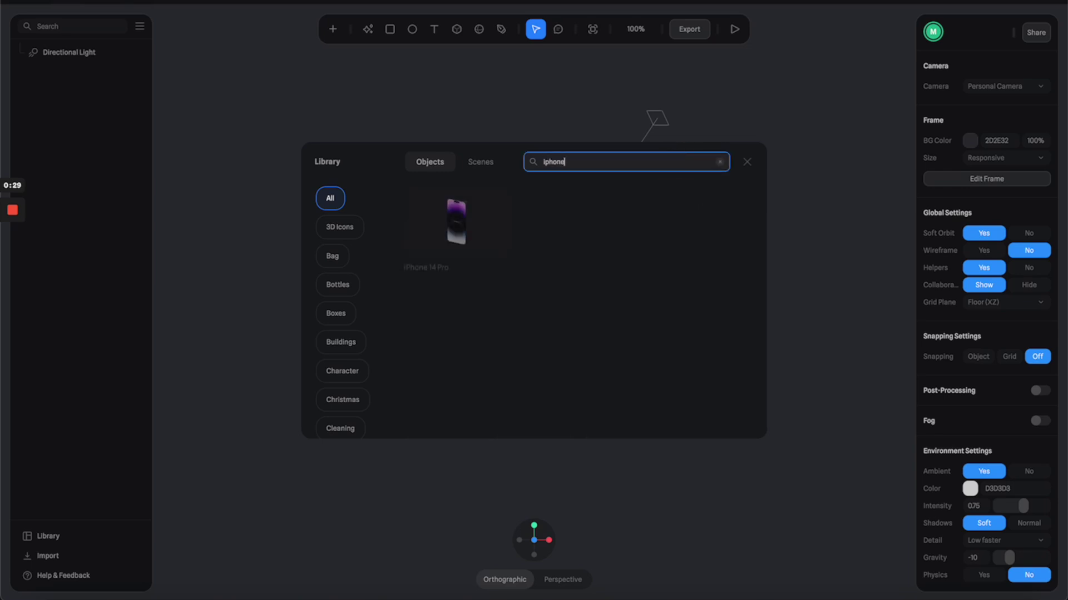
click(452, 228)
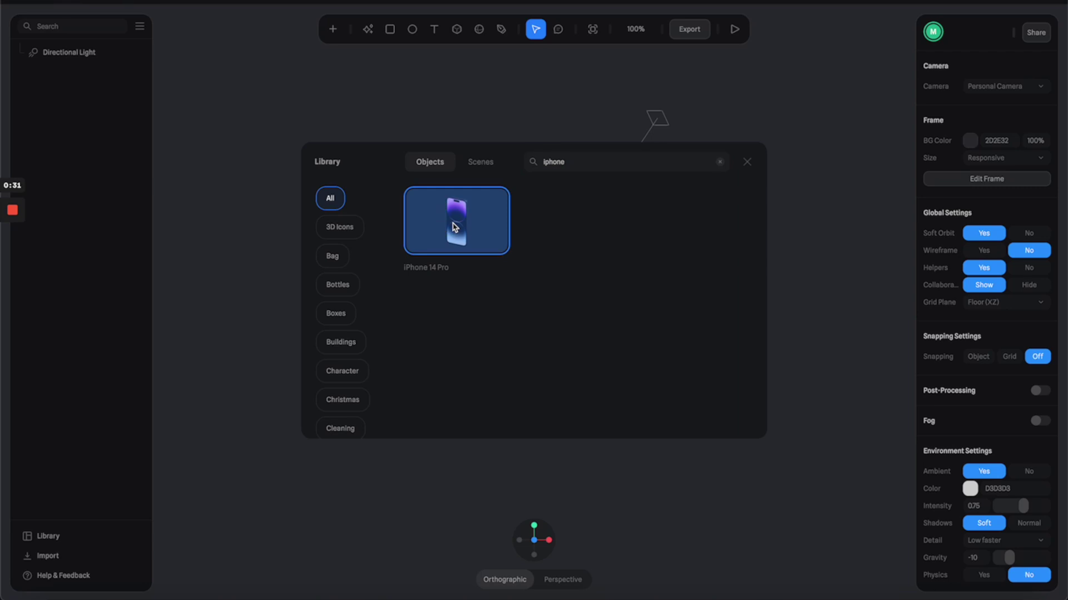
drag(455, 227, 548, 328)
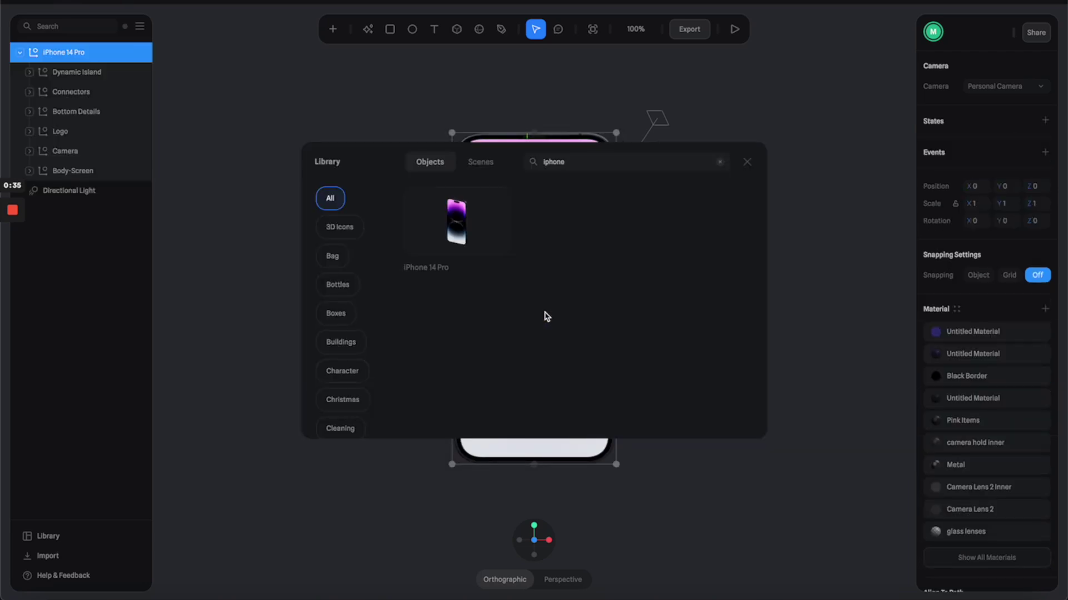
- Select the iPhone 14 Pro and turn it partway around its vertical axis
click(748, 162)
click(669, 231)
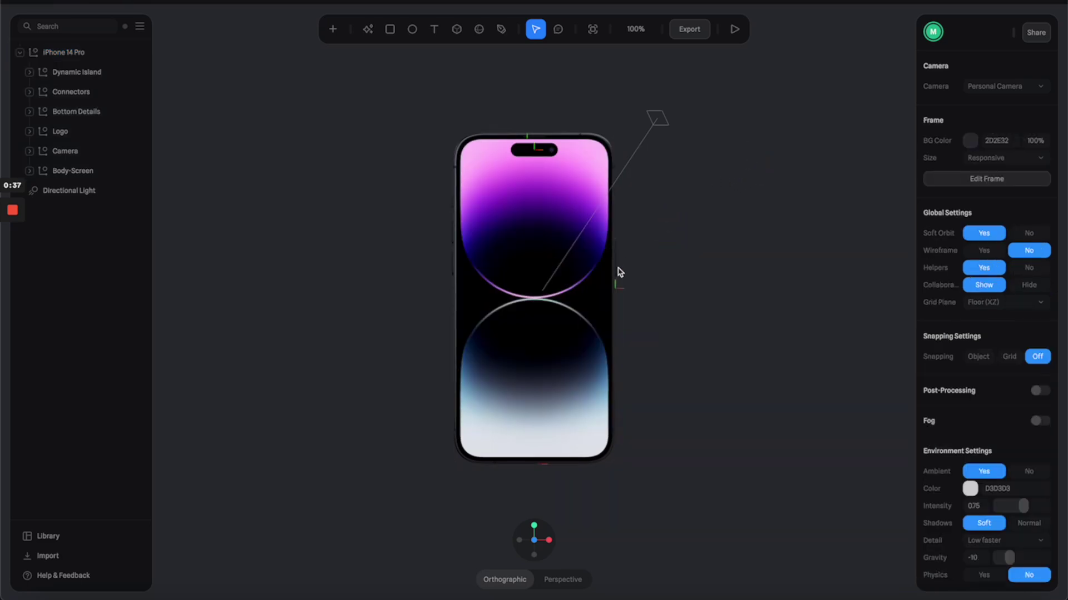
click(671, 282)
click(555, 295)
mouse_move(546, 303)
mouse_down()
mouse_move(453, 308)
mouse_move(559, 303)
mouse_up()
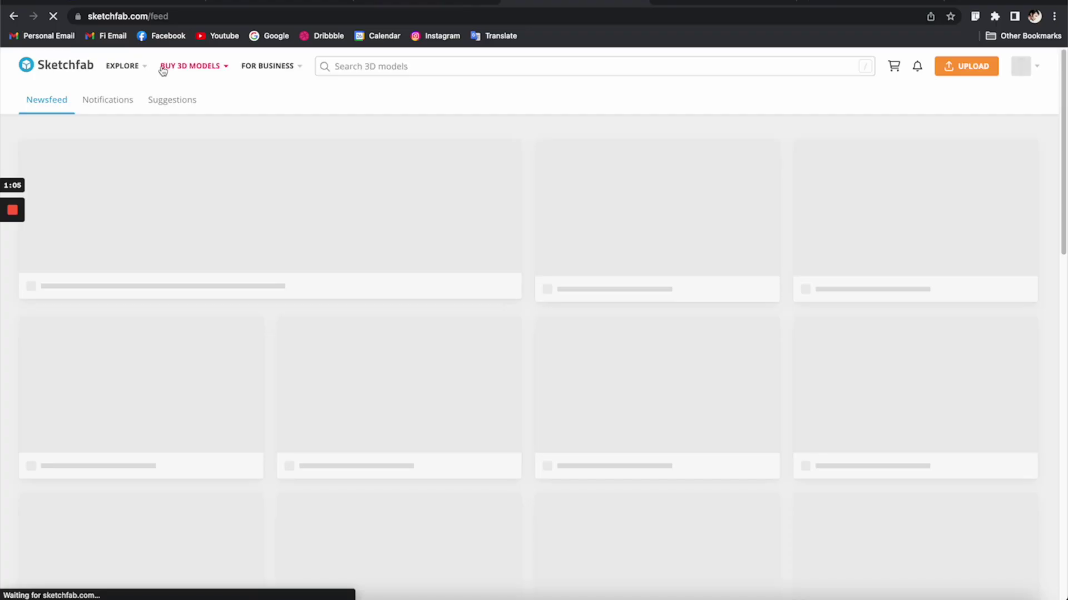
- Search Sketchfab for 'rock' and filter the results to downloadable models only
mouse_move(122, 66)
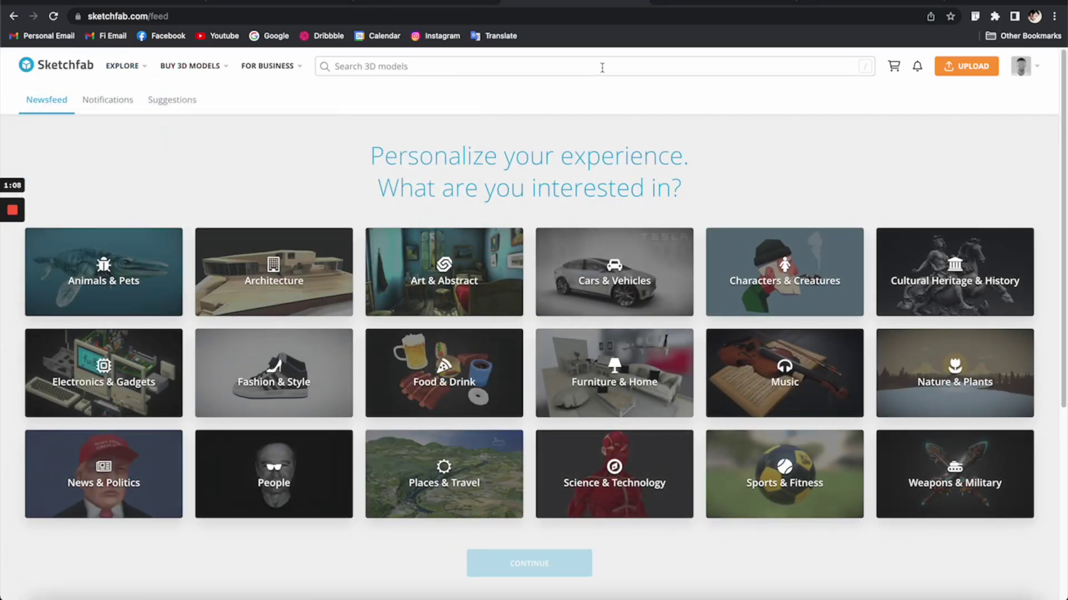
click(602, 68)
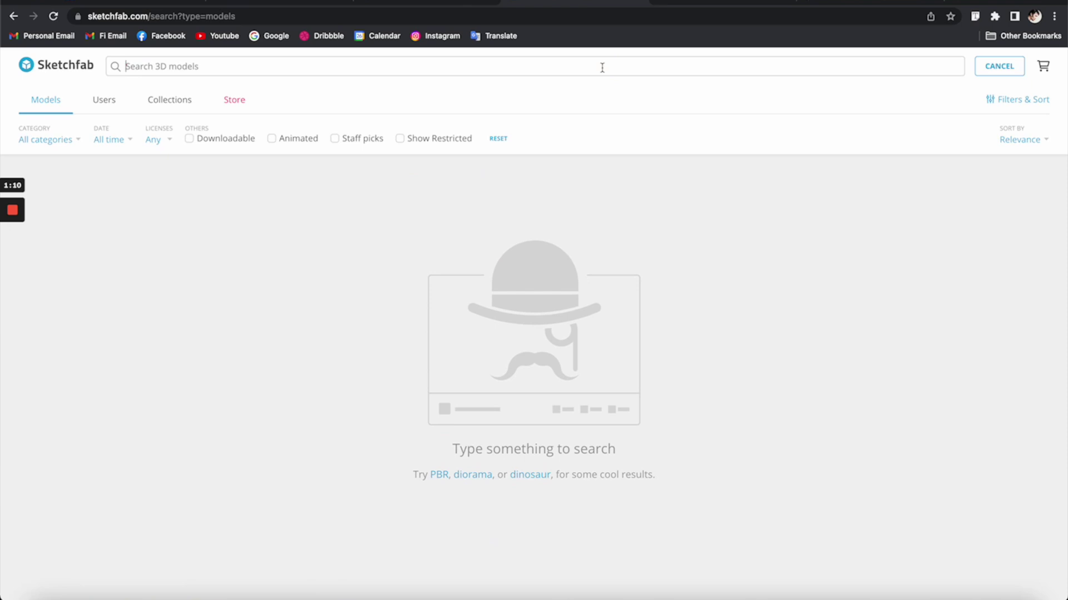
text(ro)
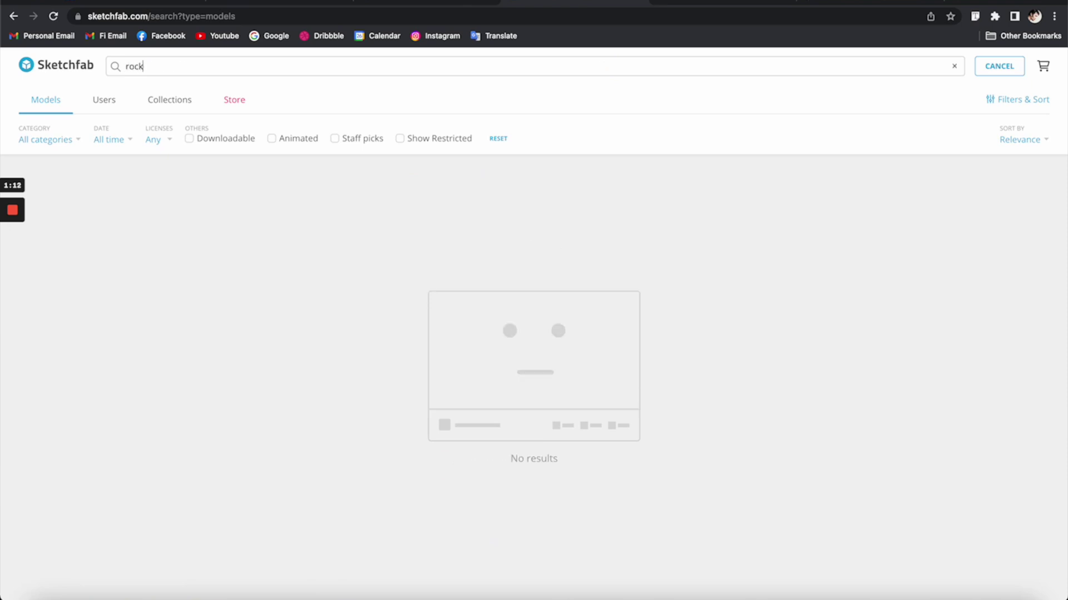
text(ck)
key(Return)
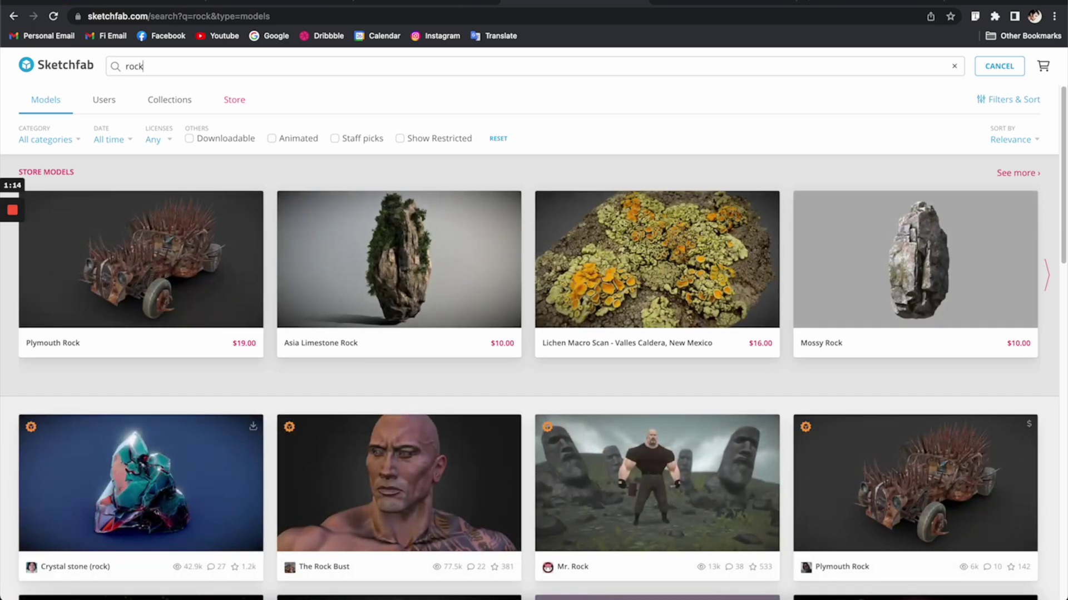
click(189, 139)
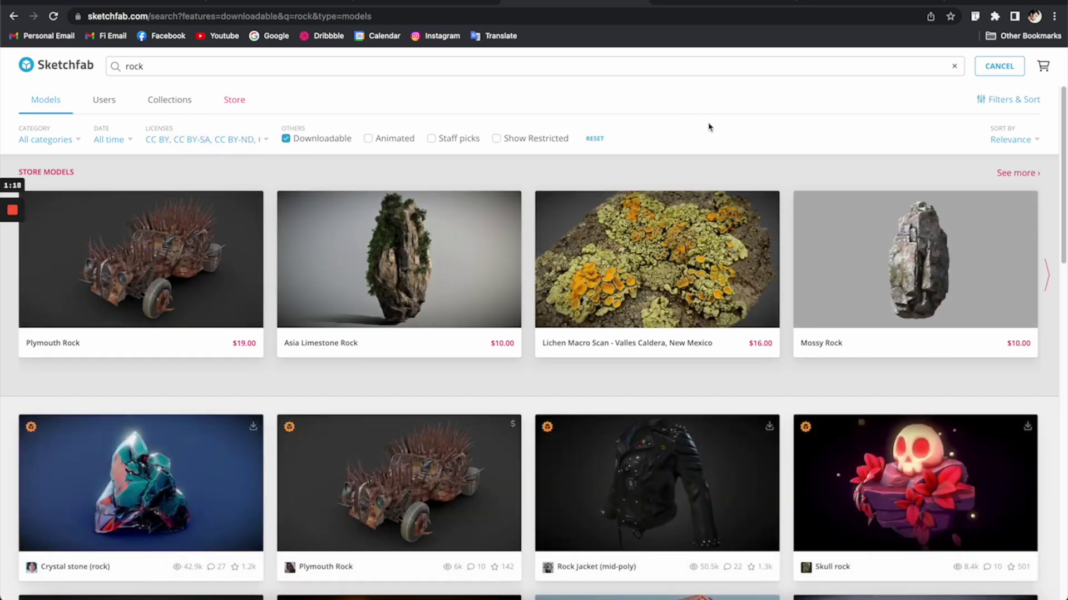
- Open the Rock - Basalt model page and spin the model to inspect it
scroll(812, 210, down, 6)
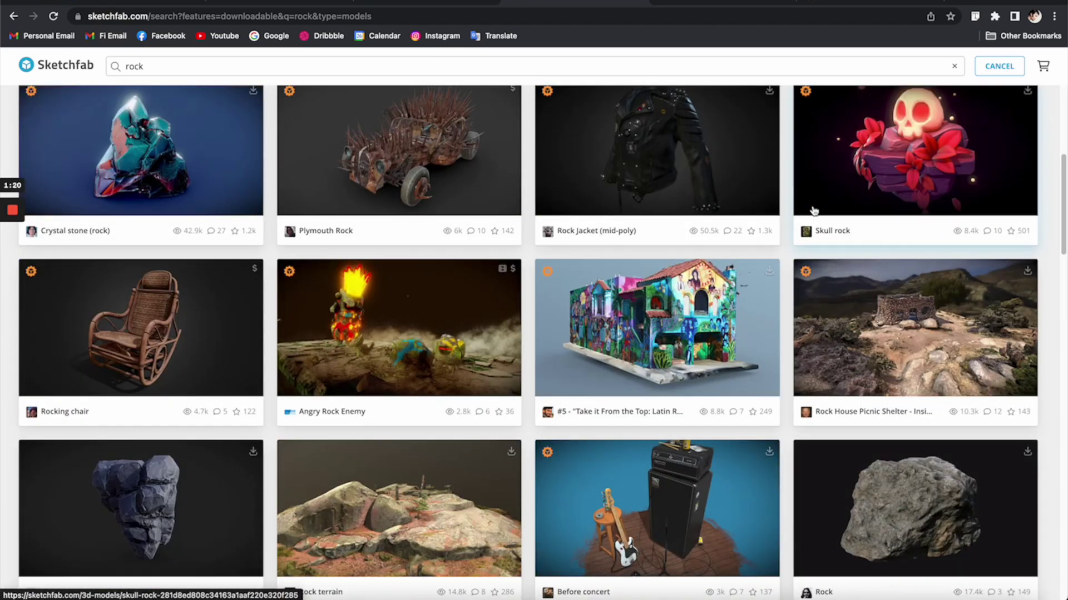
scroll(812, 211, down, 14)
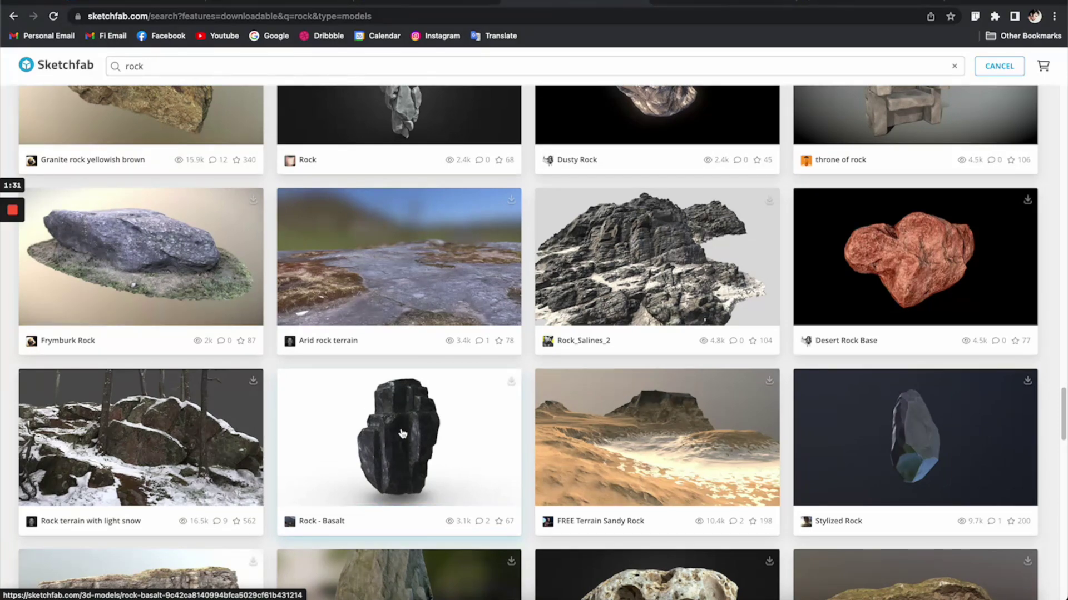
click(402, 433)
drag(467, 305, 503, 376)
scroll(433, 220, up, 5)
scroll(499, 241, down, 5)
scroll(189, 536, down, 1)
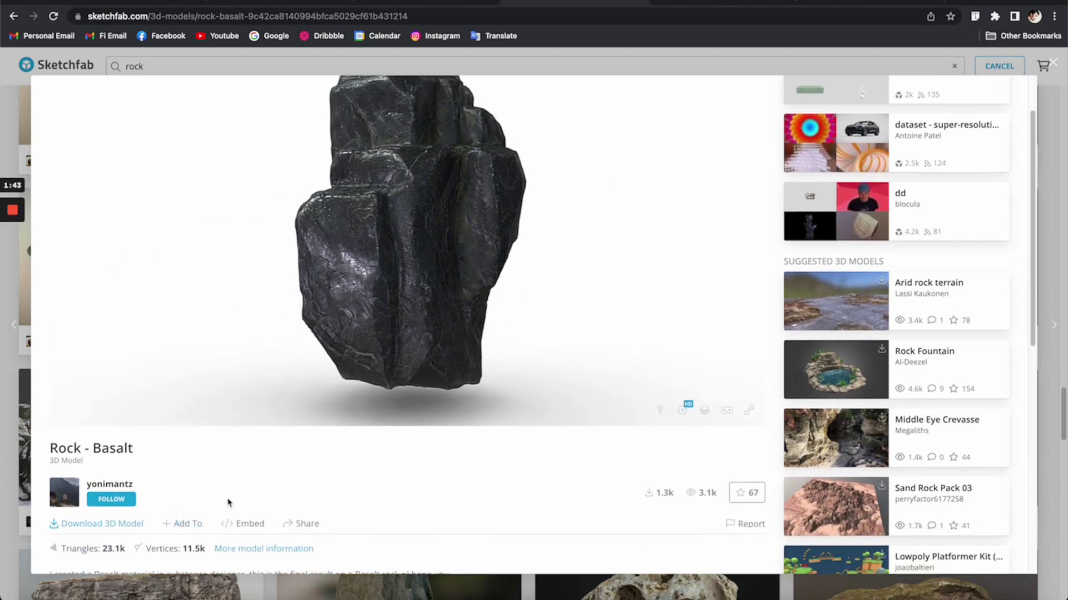
scroll(109, 420, down, 2)
- Download the .glb version (4MB, 1k textures), saved as rock_-_basalt (2).glb
click(109, 416)
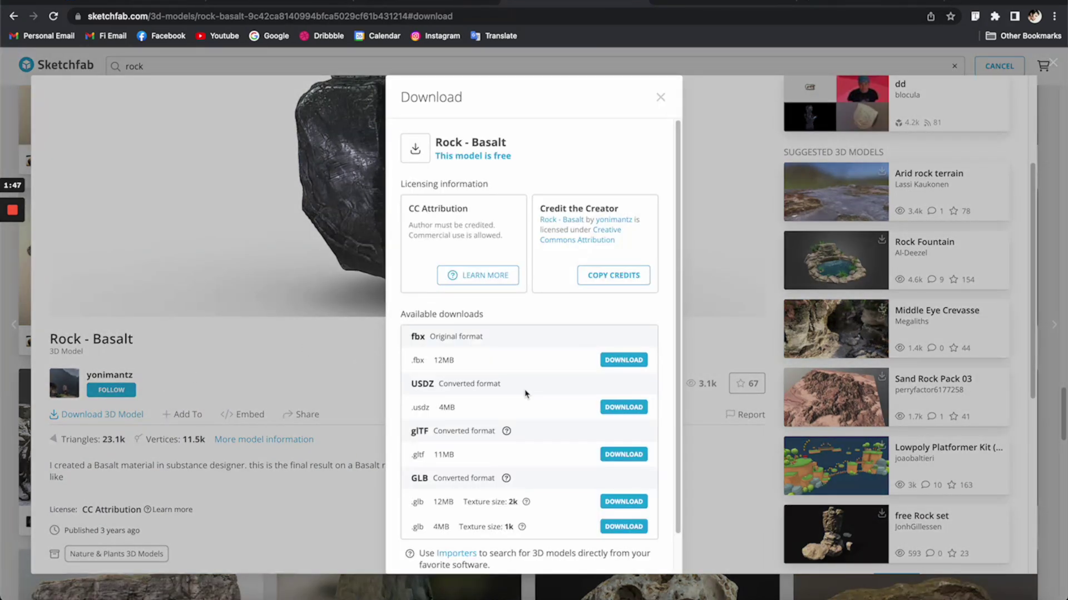
scroll(548, 403, down, 1)
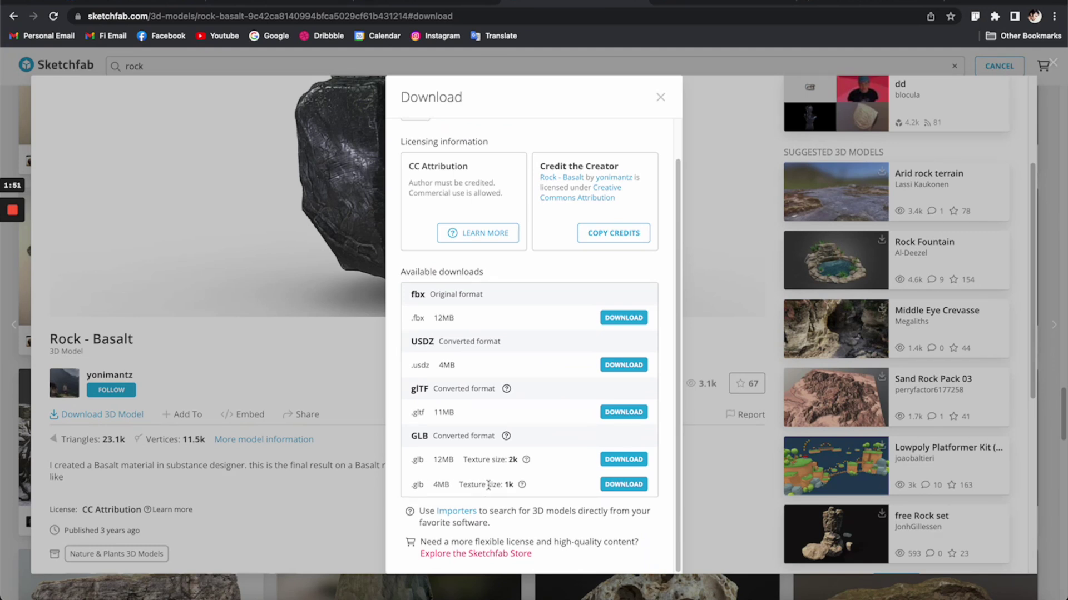
click(632, 486)
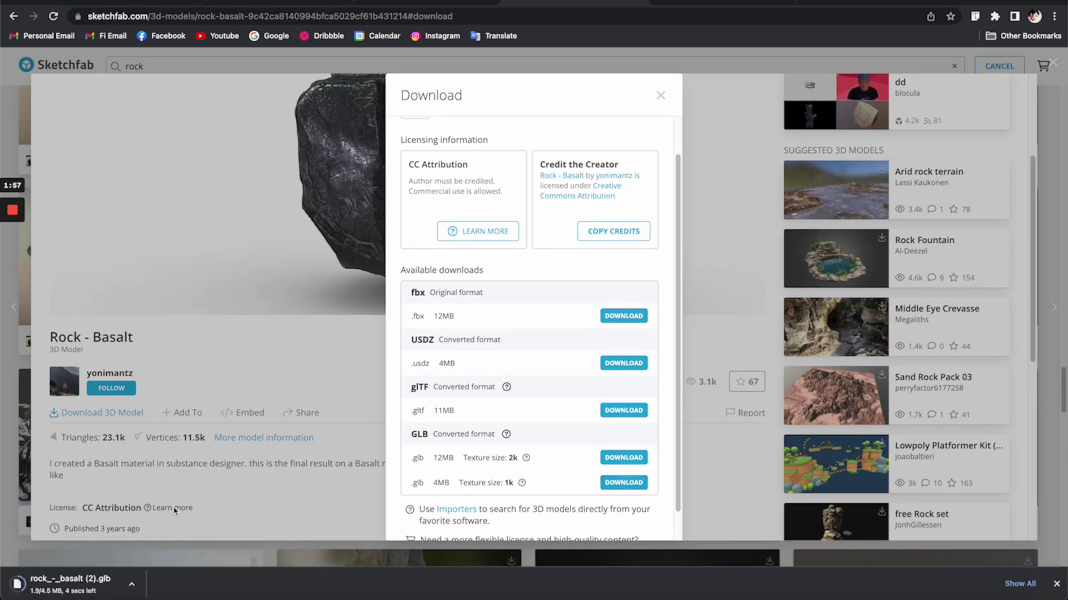
- Import the downloaded rock .glb from Finder into the scene and lower it below the phone
click(132, 584)
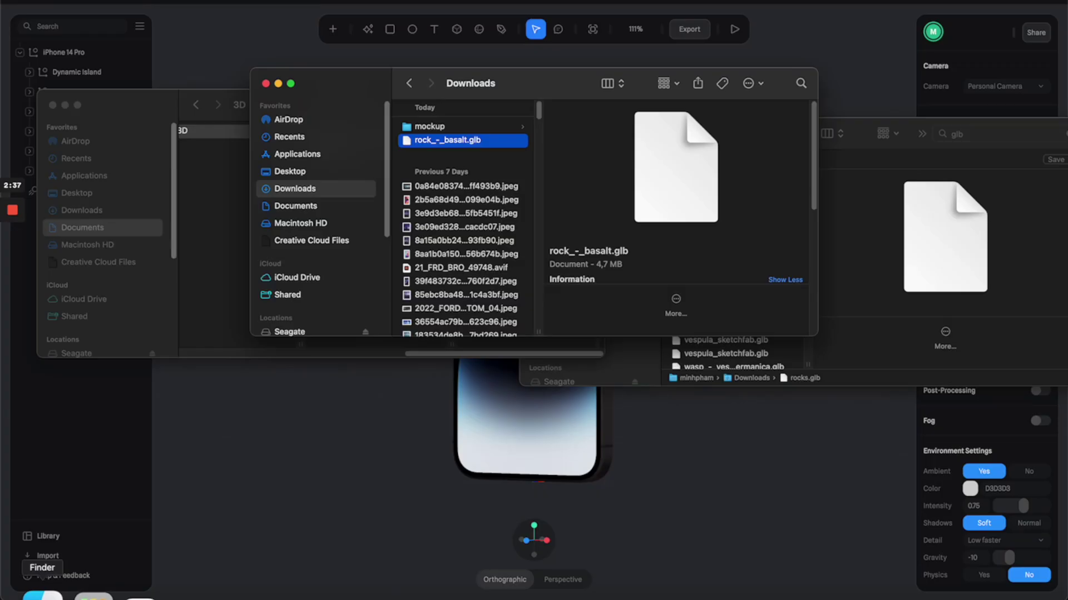
drag(467, 141, 547, 317)
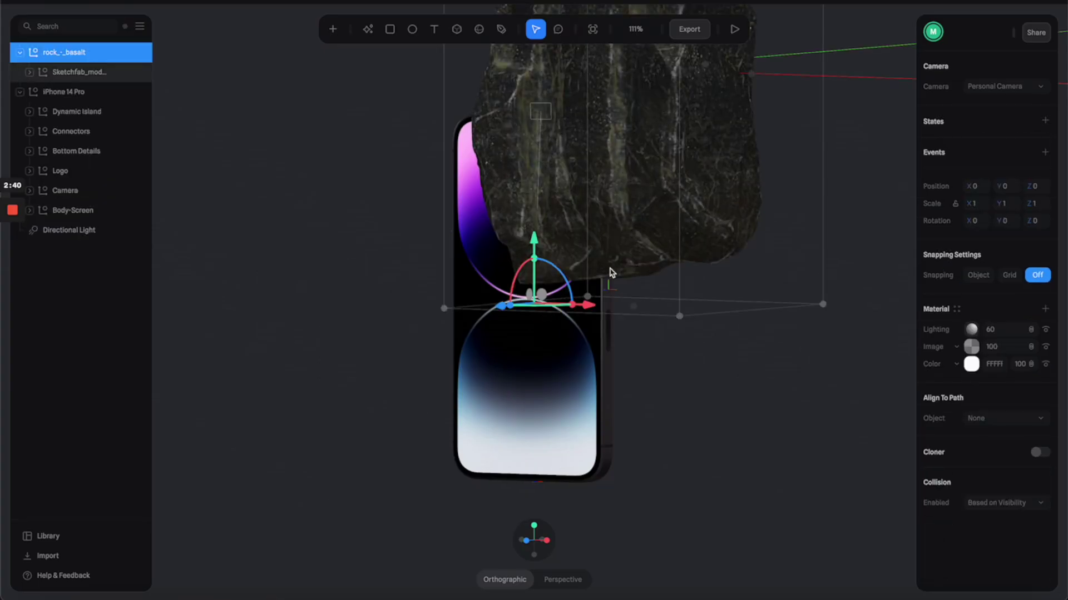
scroll(633, 258, down, 5)
drag(542, 243, 527, 482)
- Scale the rock to 2.61 and rotate it so the iPhone stands on top
scroll(638, 400, down, 3)
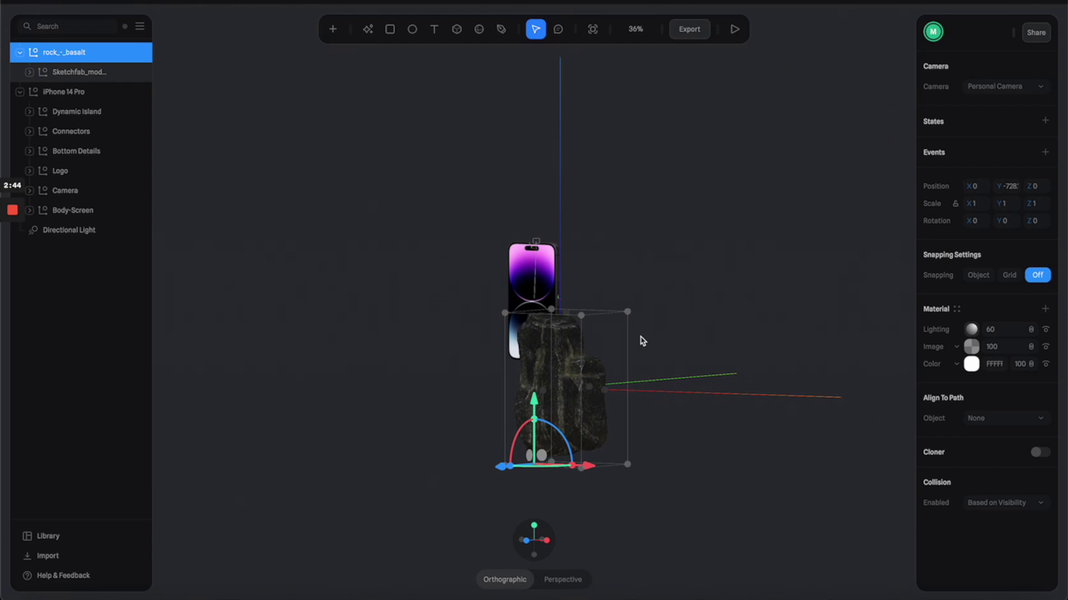
drag(626, 313, 718, 256)
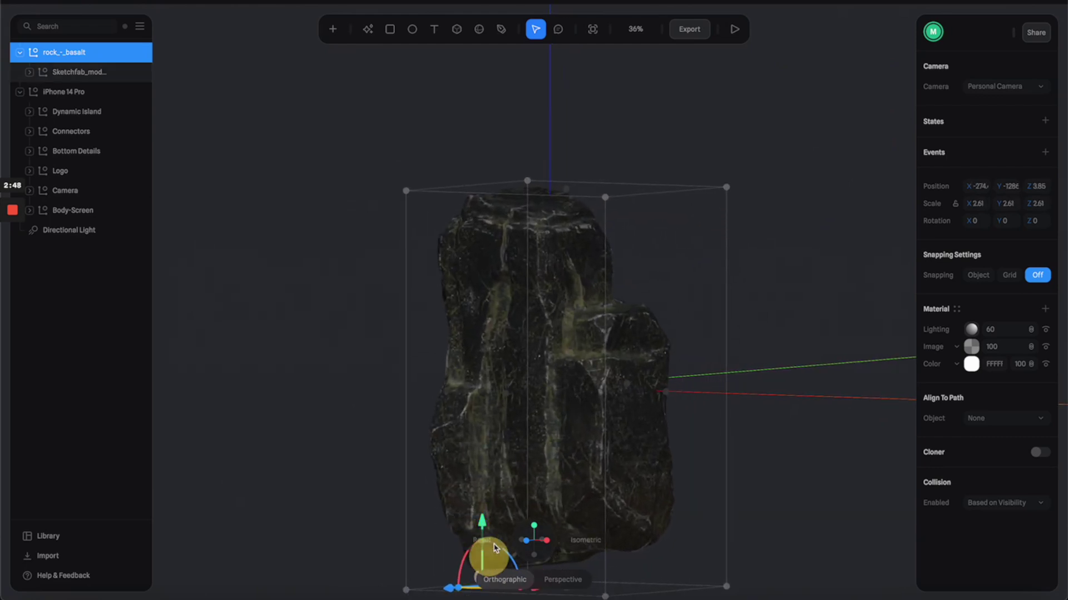
scroll(547, 444, down, 2)
drag(547, 443, 473, 470)
scroll(473, 470, up, 5)
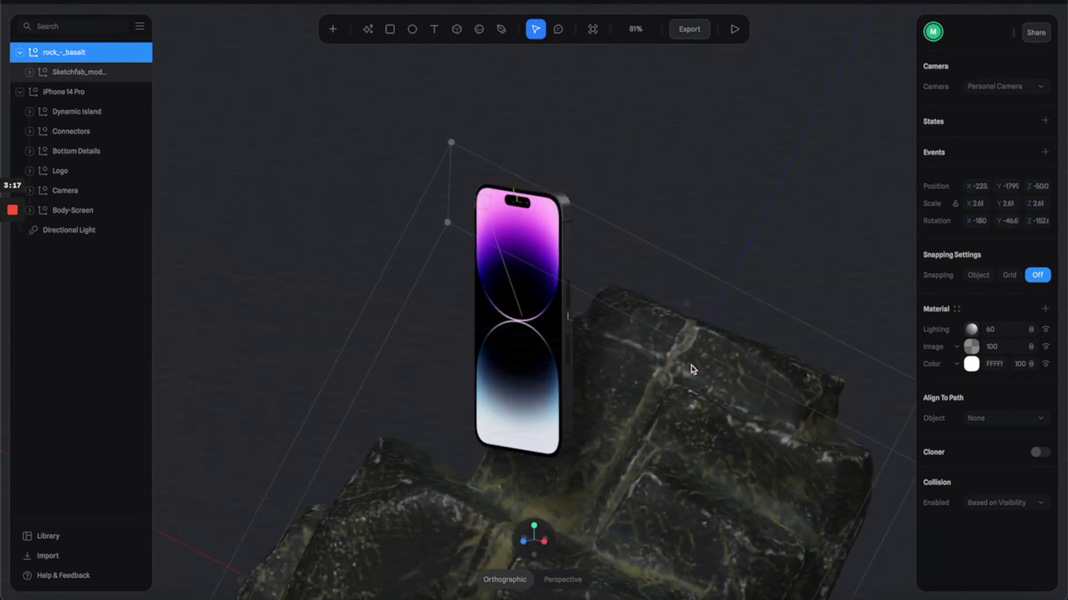
click(795, 271)
drag(587, 257, 592, 258)
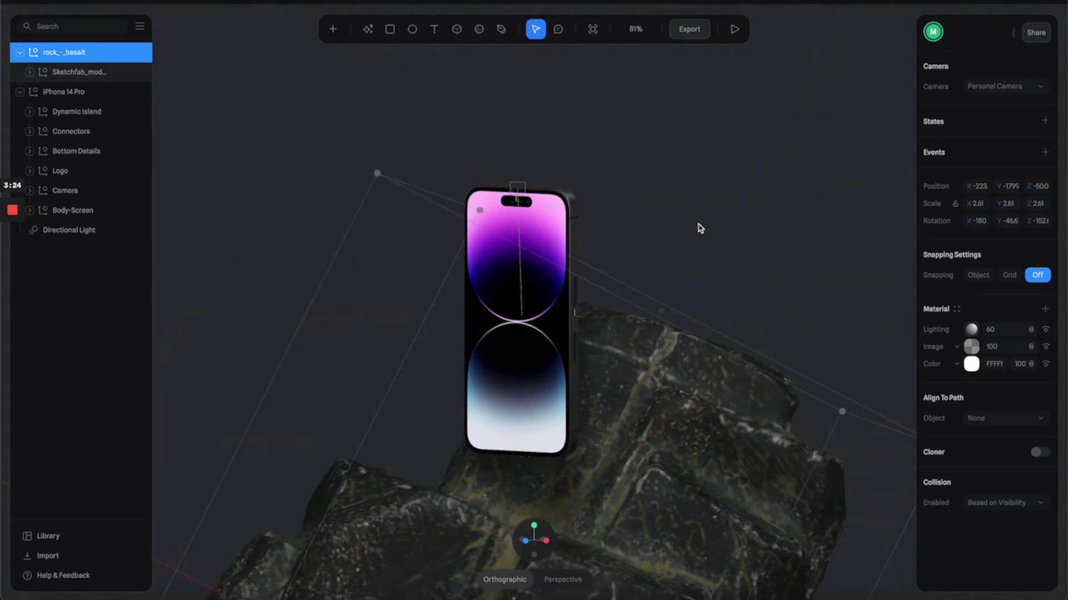
mouse_move(700, 228)
mouse_down()
mouse_move(656, 226)
mouse_move(698, 228)
mouse_up()
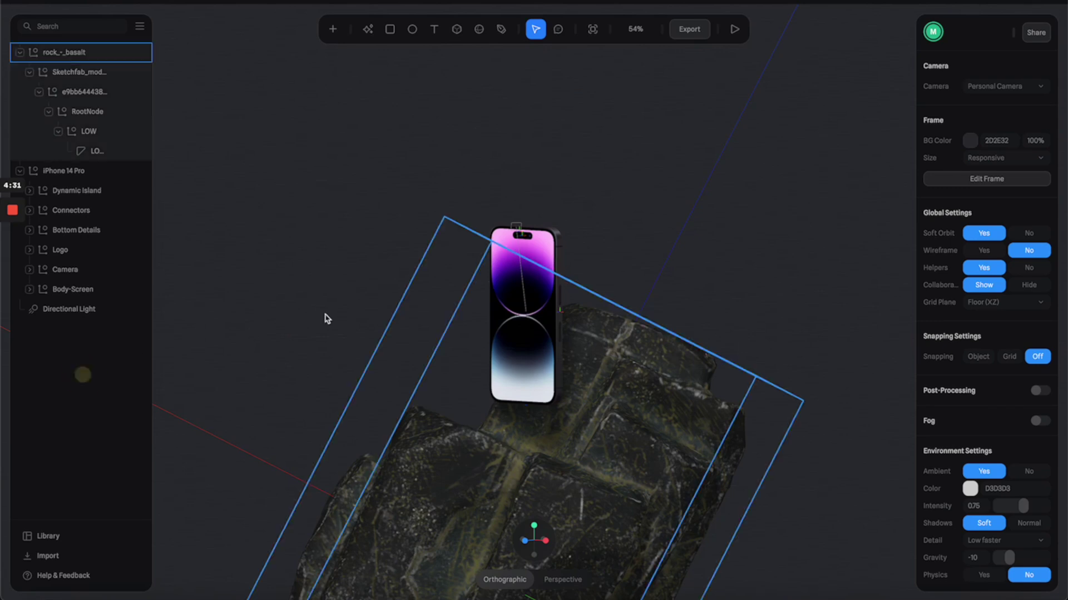
- Darken the scene background colour to 131419 behind the phone and rock
click(410, 389)
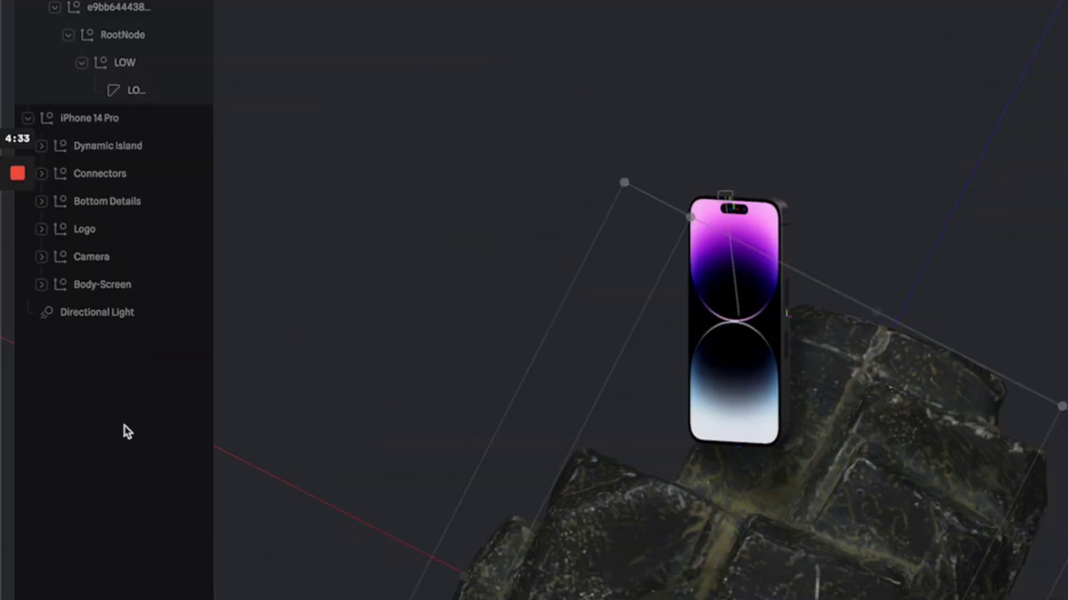
click(88, 392)
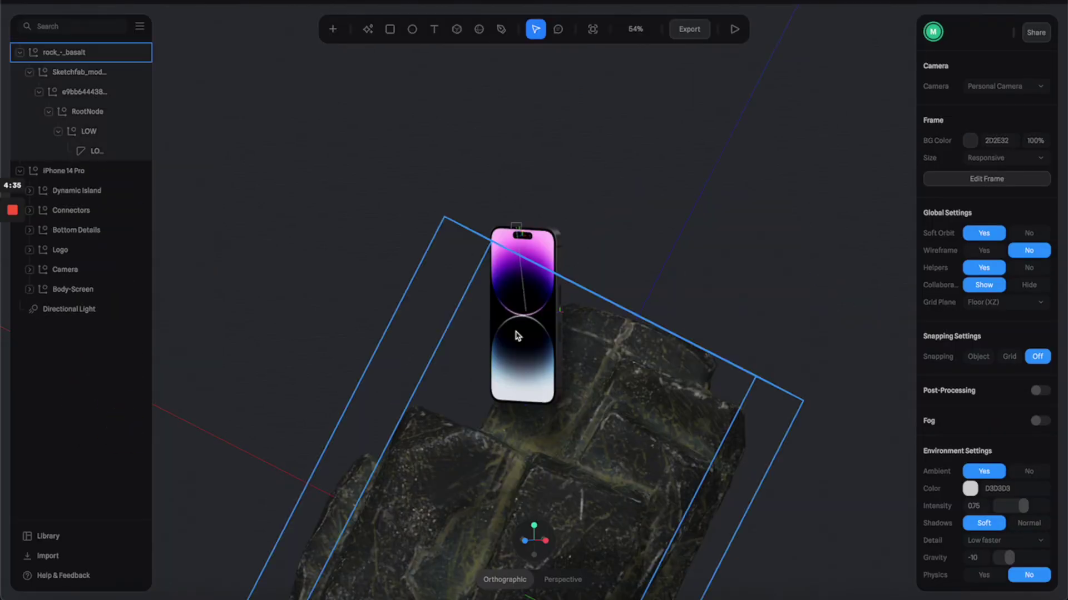
click(970, 141)
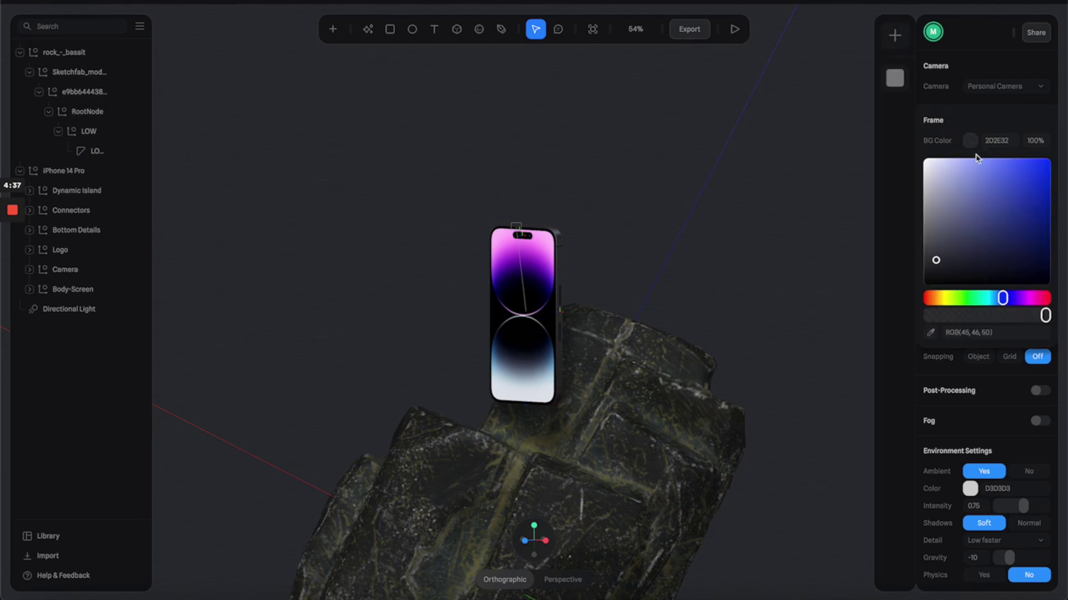
click(952, 274)
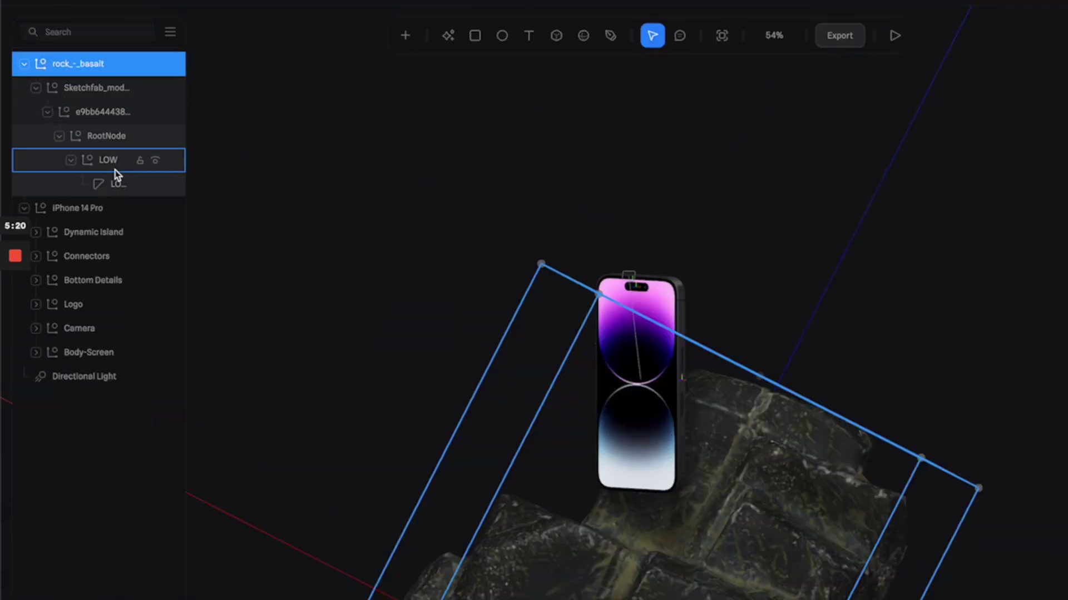
click(92, 155)
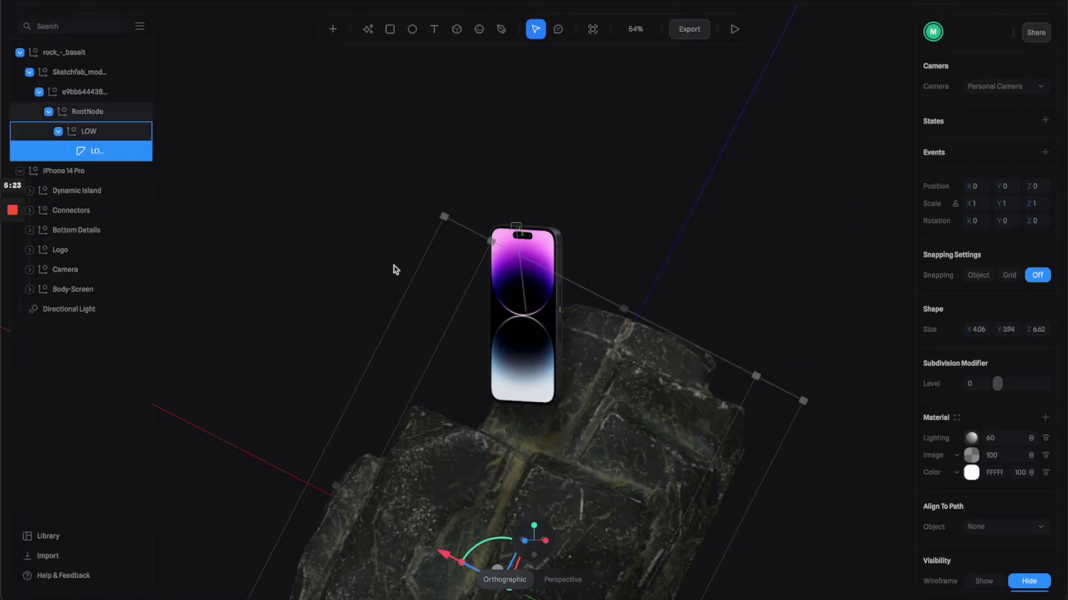
- Set the rock mesh's material colour to a near-black blue-grey
click(970, 471)
scroll(973, 479, down, 3)
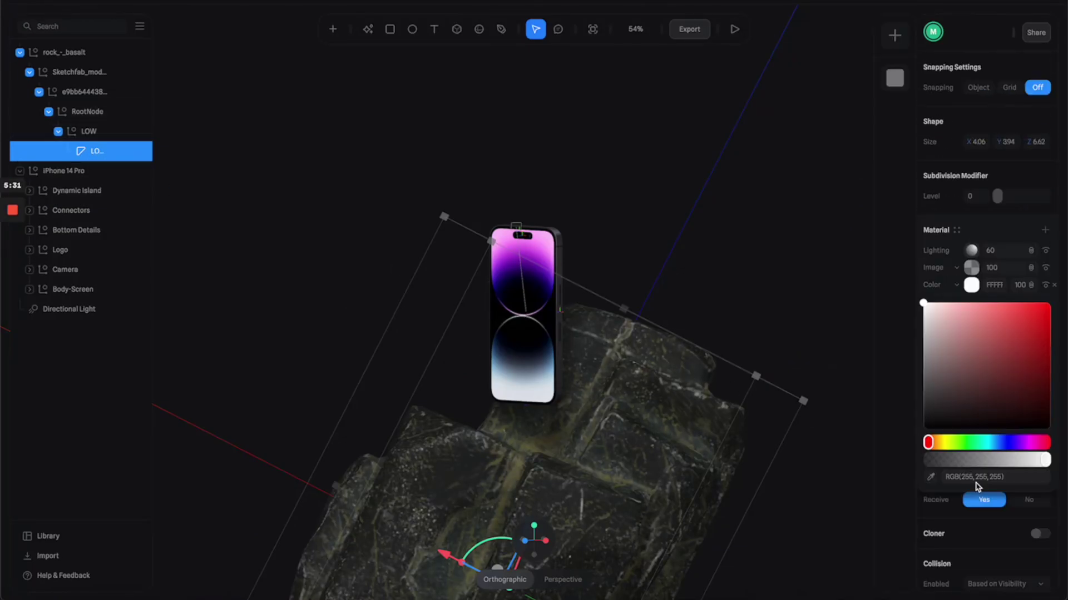
click(944, 423)
mouse_move(944, 423)
mouse_down()
mouse_move(914, 432)
mouse_move(943, 420)
mouse_up()
click(1002, 442)
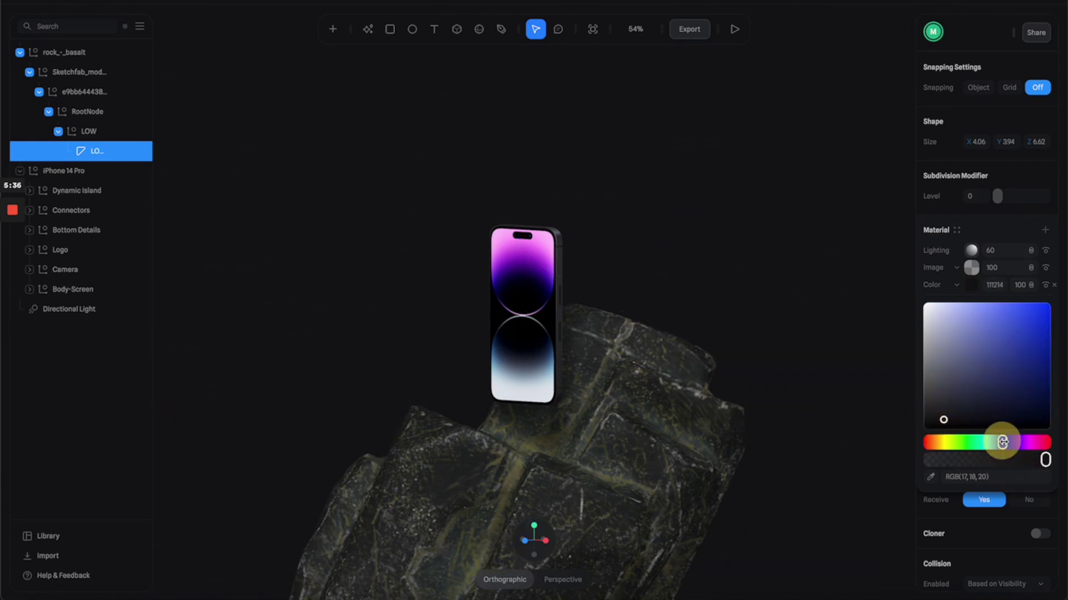
click(946, 421)
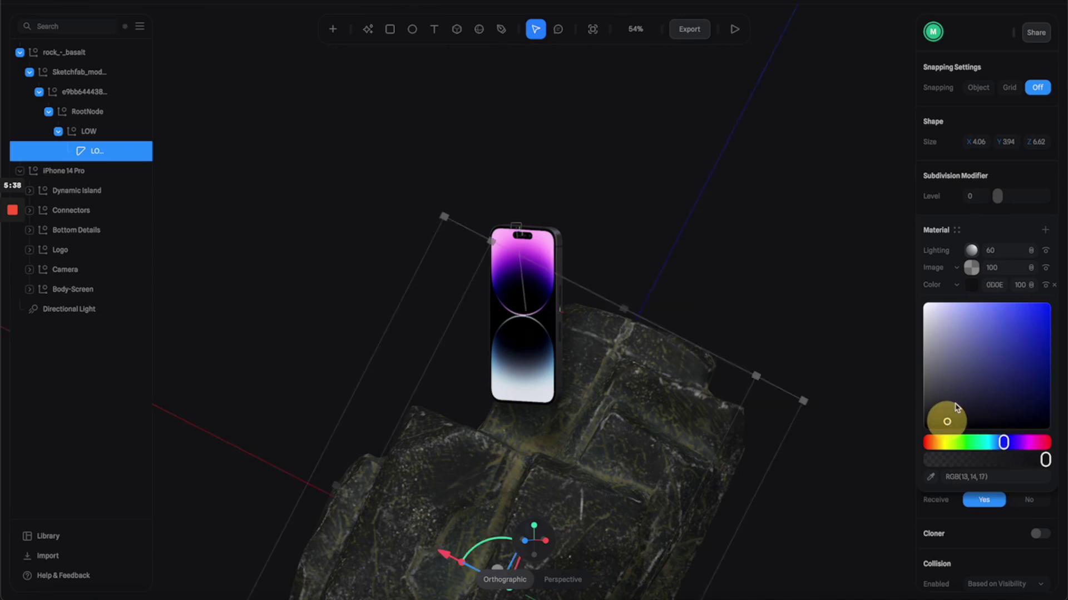
click(971, 286)
- Set the rock's Image layer blend mode to Overlay
click(1030, 268)
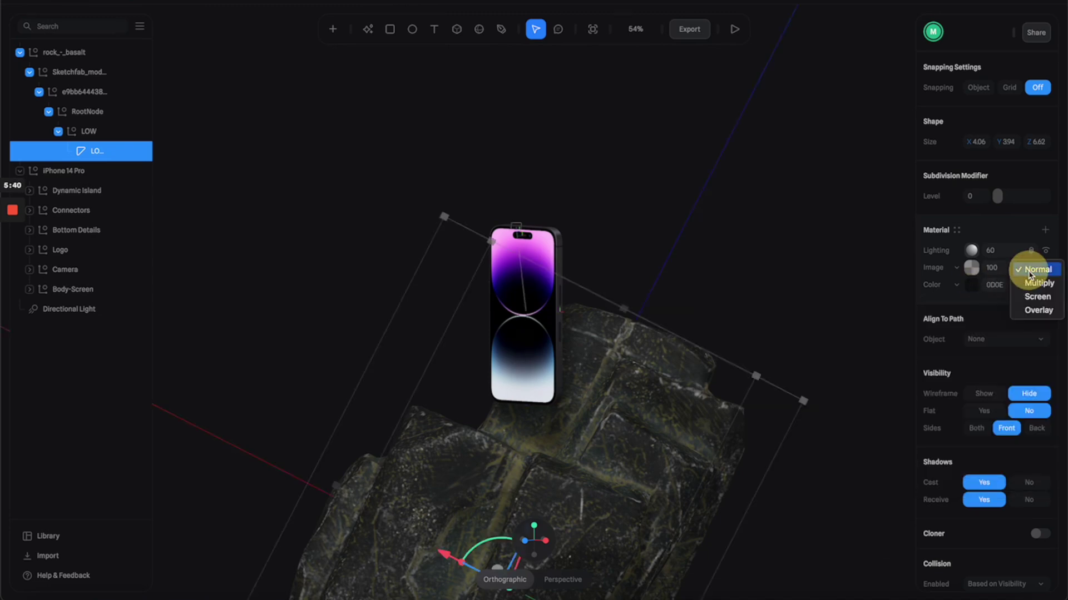
click(1037, 310)
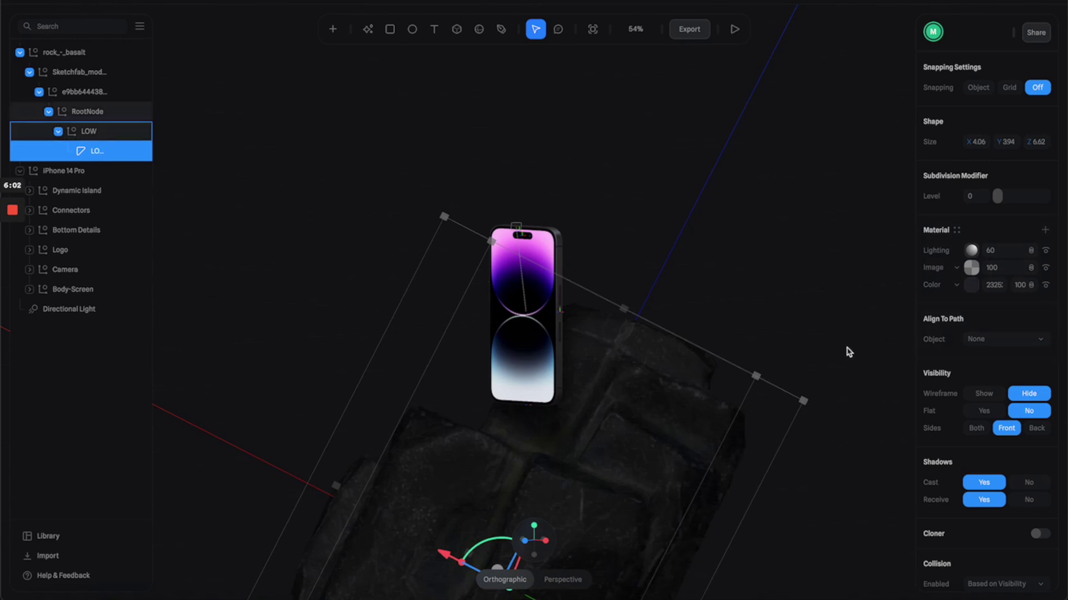
scroll(625, 416, up, 4)
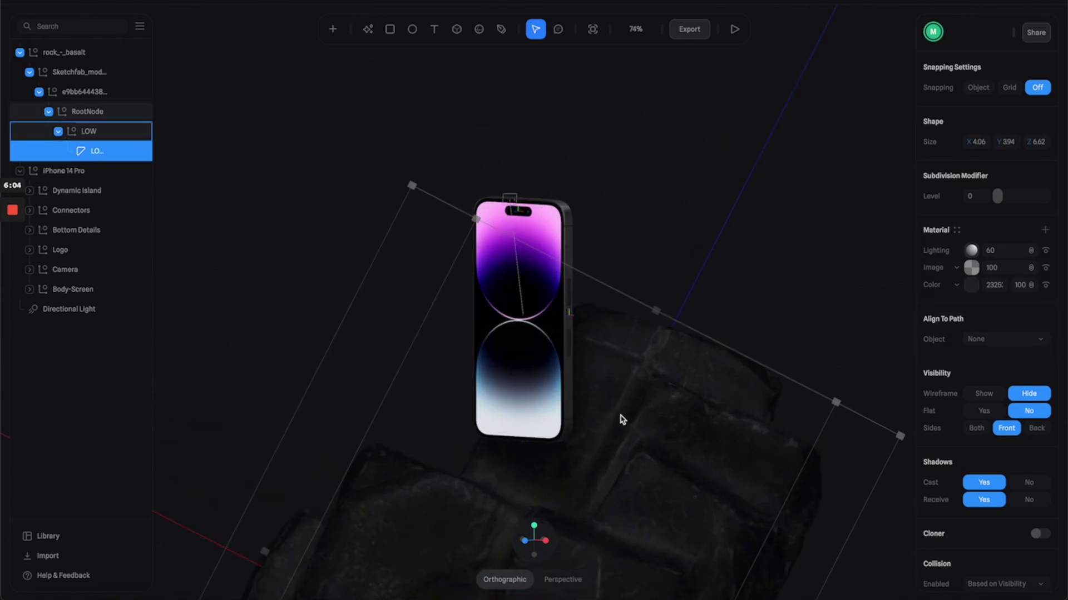
mouse_move(622, 420)
right_down()
mouse_move(589, 414)
mouse_move(622, 415)
right_up()
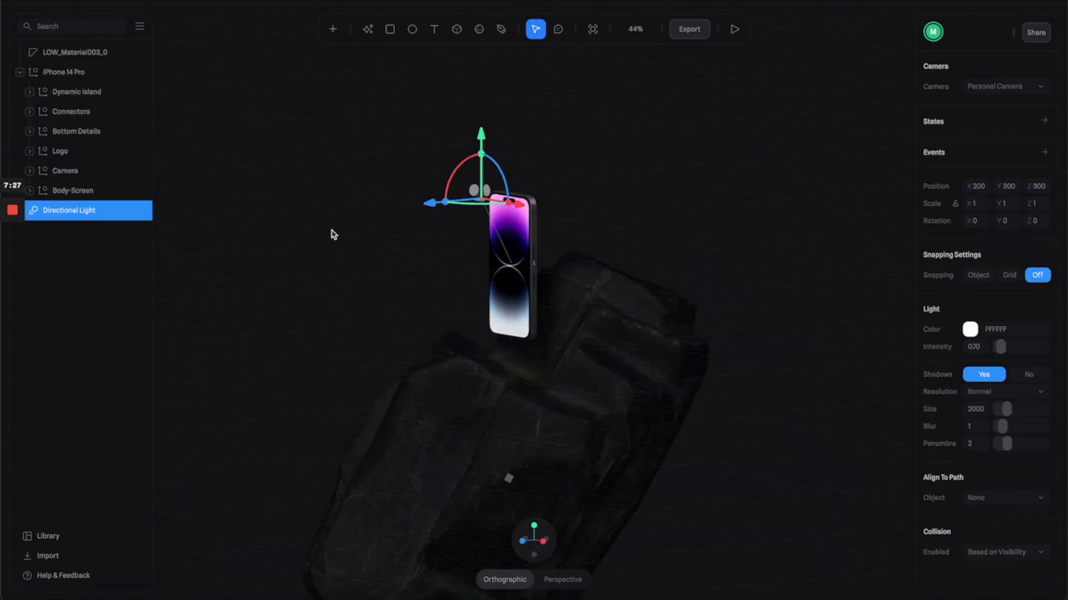
- Move the directional light up and to the left and raise its intensity to 1.68
drag(482, 143, 458, 88)
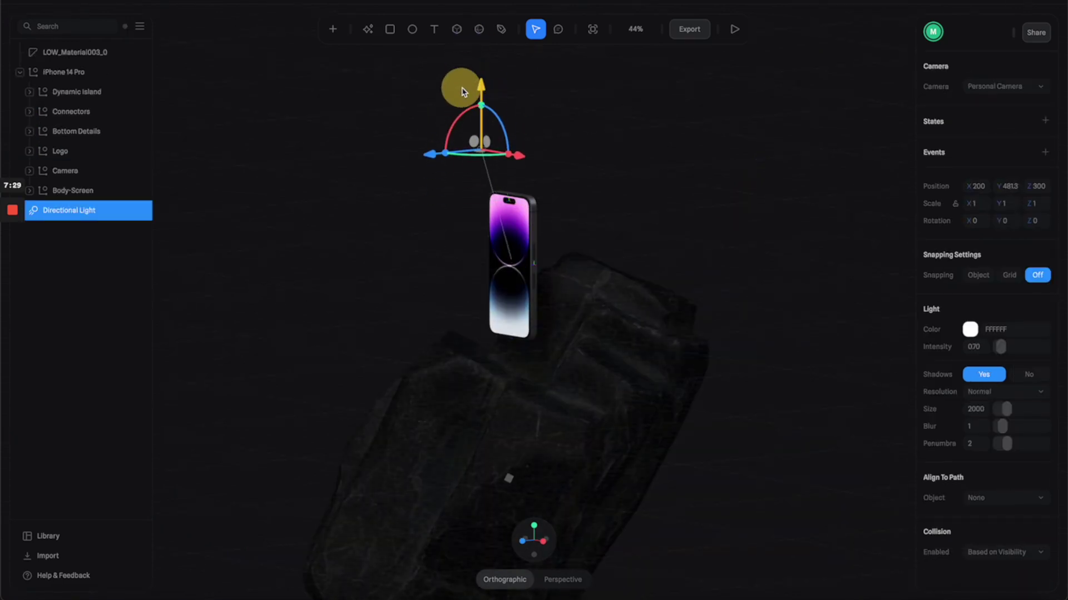
drag(525, 160, 434, 130)
drag(606, 236, 628, 253)
drag(448, 240, 376, 210)
drag(717, 309, 758, 317)
scroll(615, 303, up, 3)
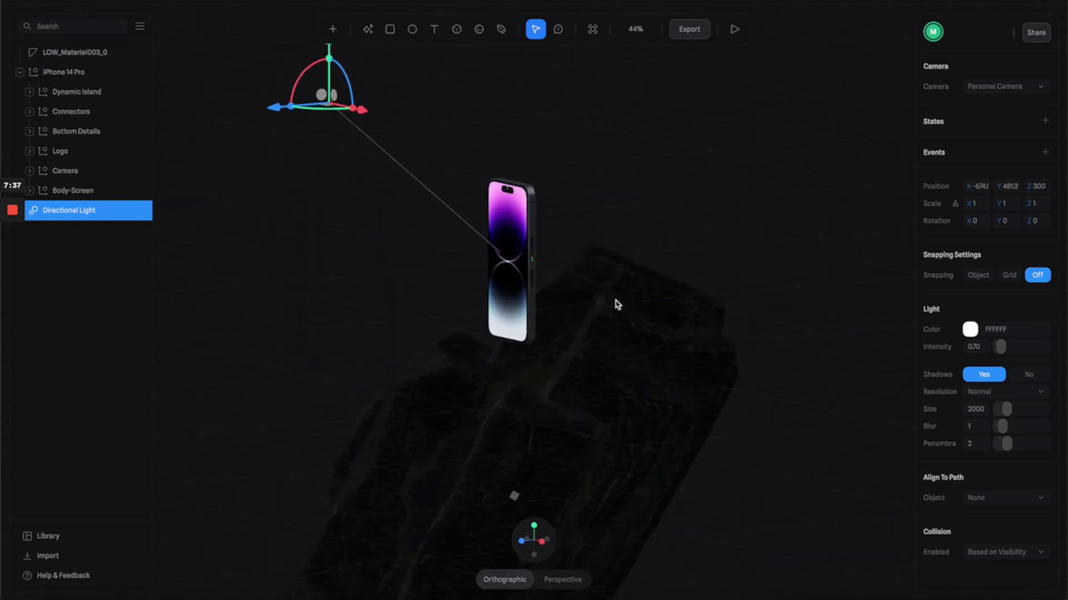
drag(1001, 346, 1005, 347)
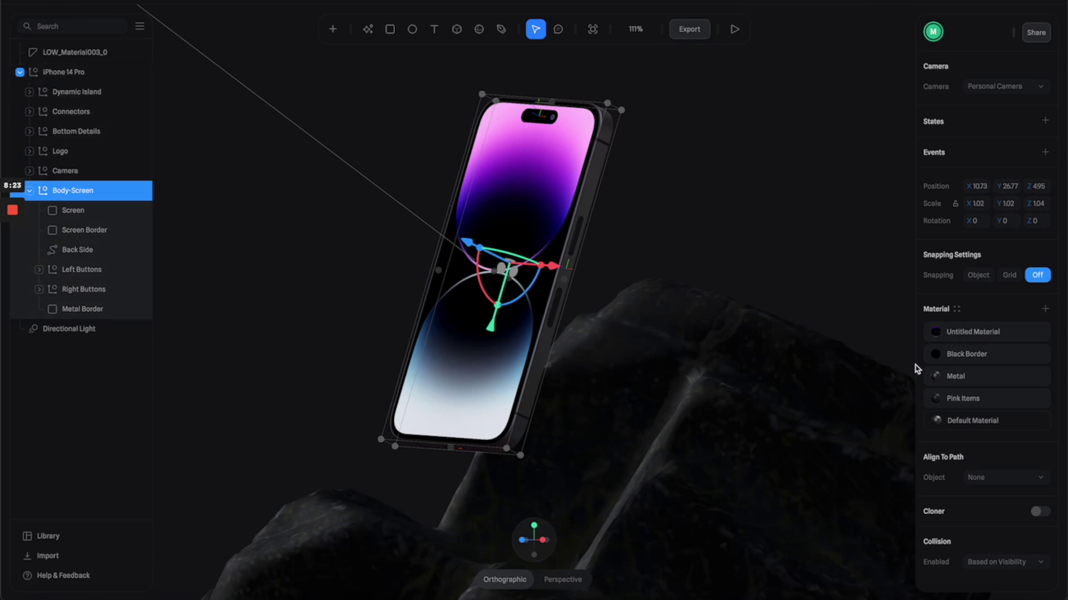
- Set the iPhone's Metal material colour to dark blue-grey RGB(29,31,38)
click(935, 382)
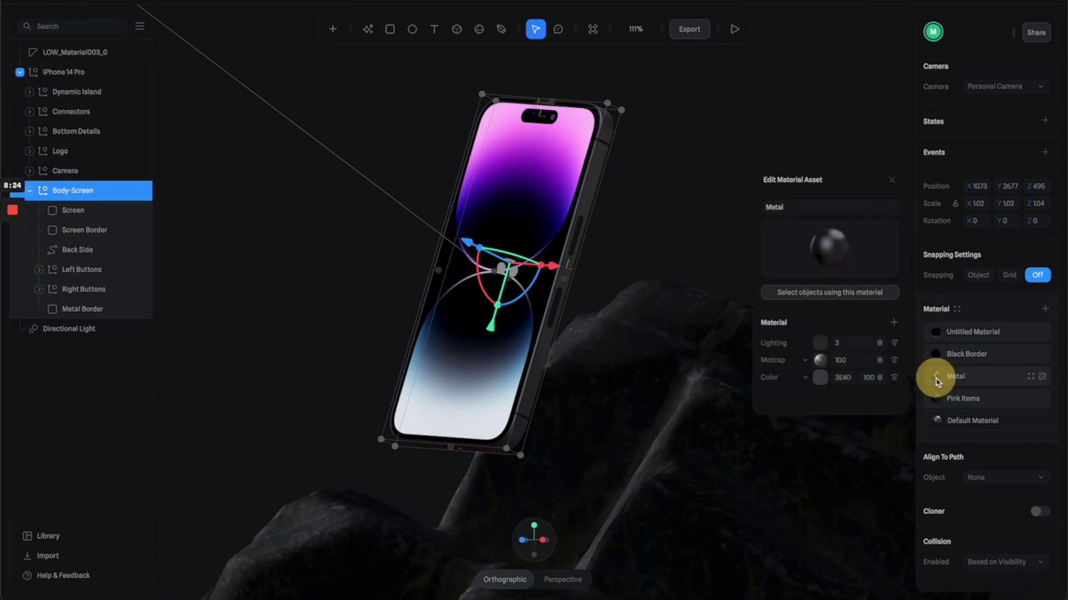
click(820, 378)
drag(789, 325, 793, 336)
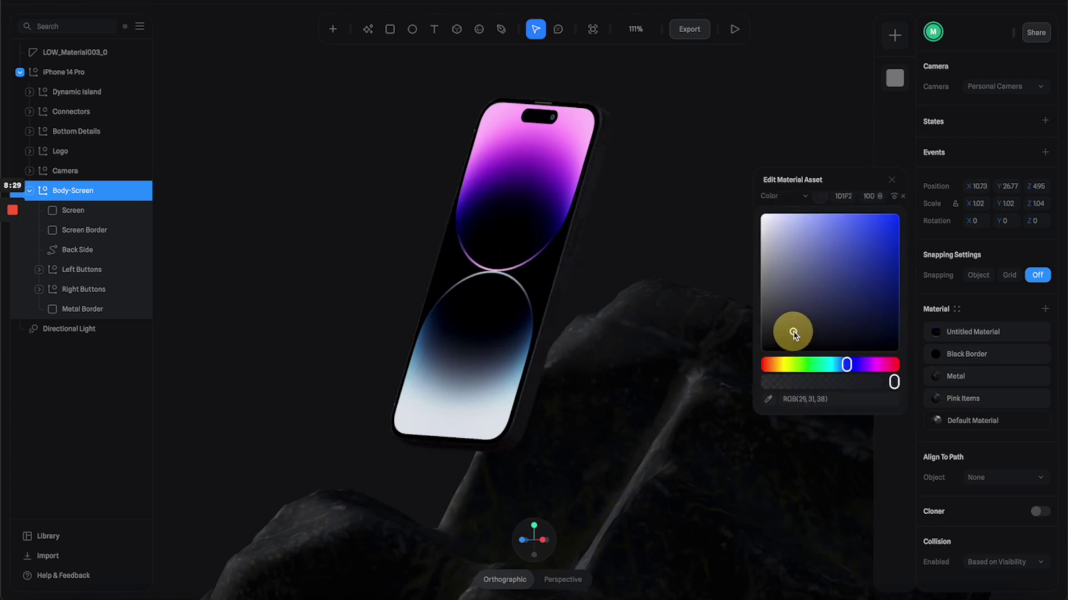
drag(792, 333, 793, 333)
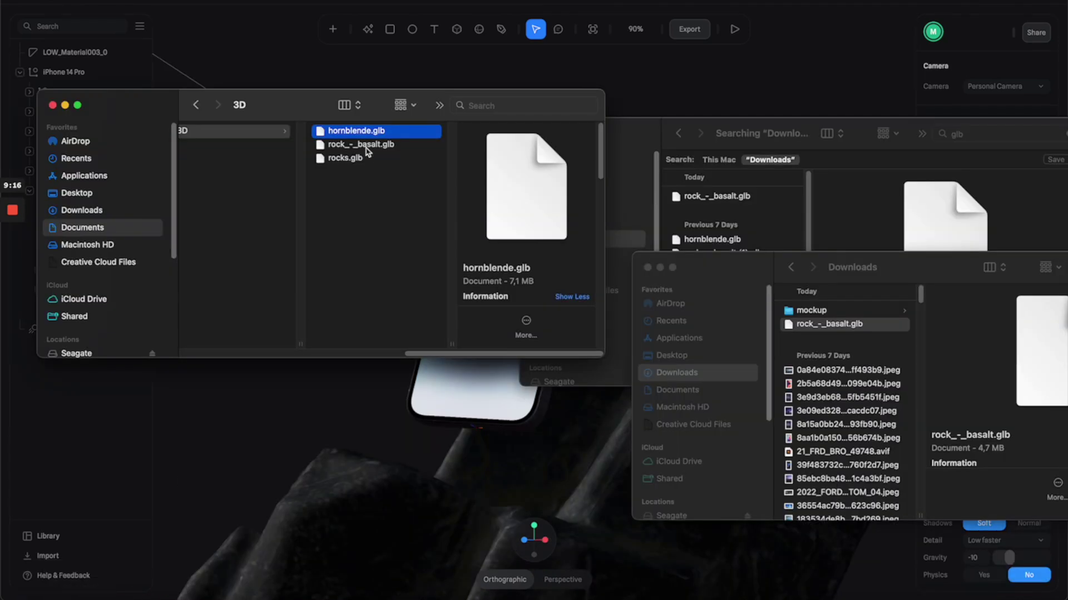
- Import hornblende.glb, move it left of the phone and rotate it about 37 degrees
drag(370, 136, 305, 410)
click(305, 401)
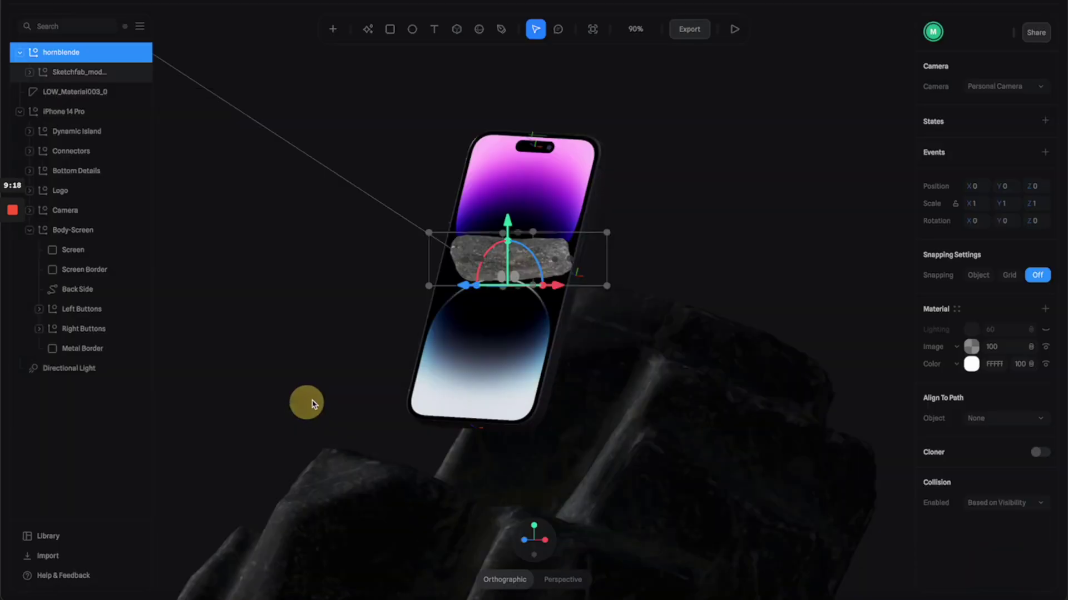
drag(571, 261, 431, 179)
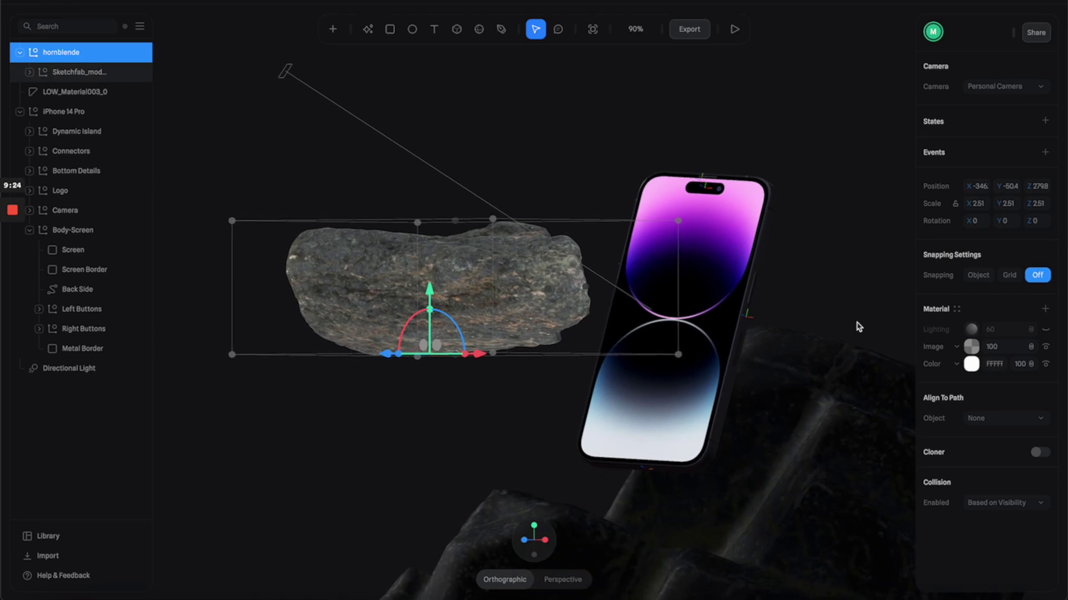
drag(409, 308, 388, 260)
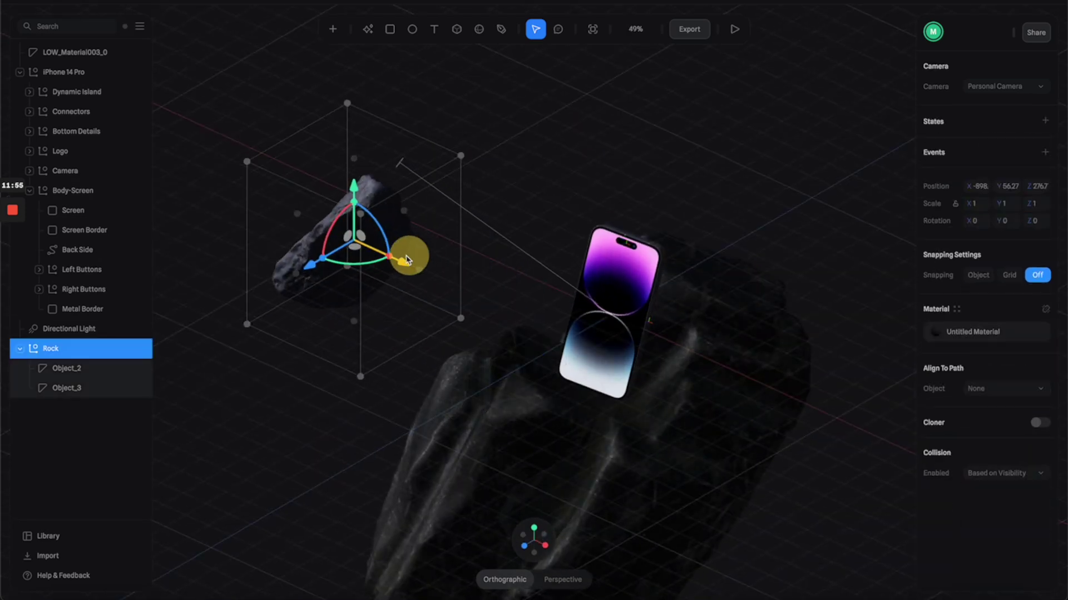
- Move the duplicate Rock 2 into place and raise the directional light higher
alt+drag(408, 255, 645, 437)
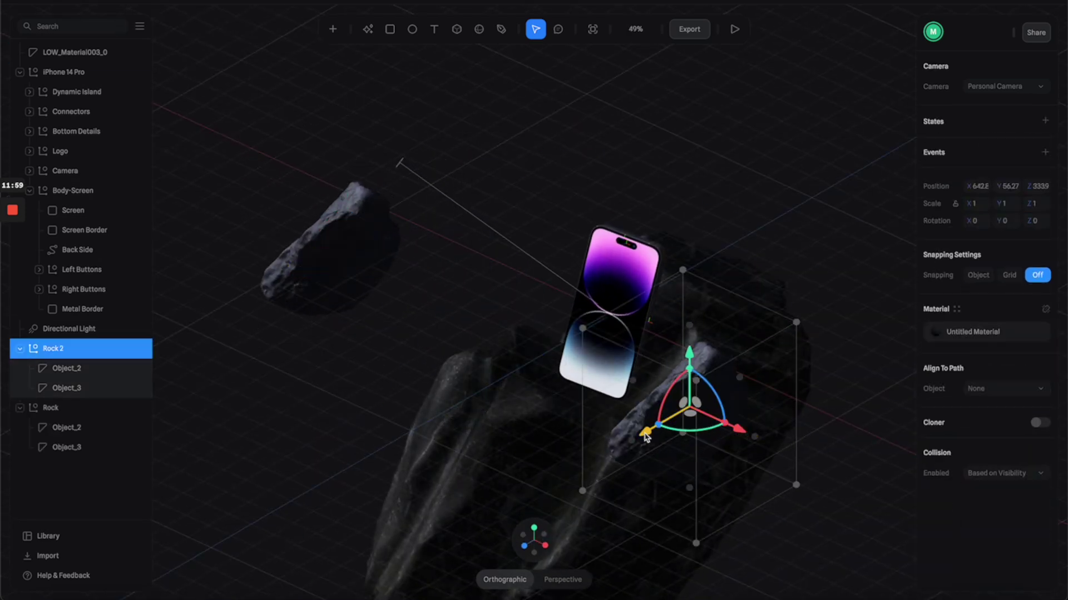
click(380, 197)
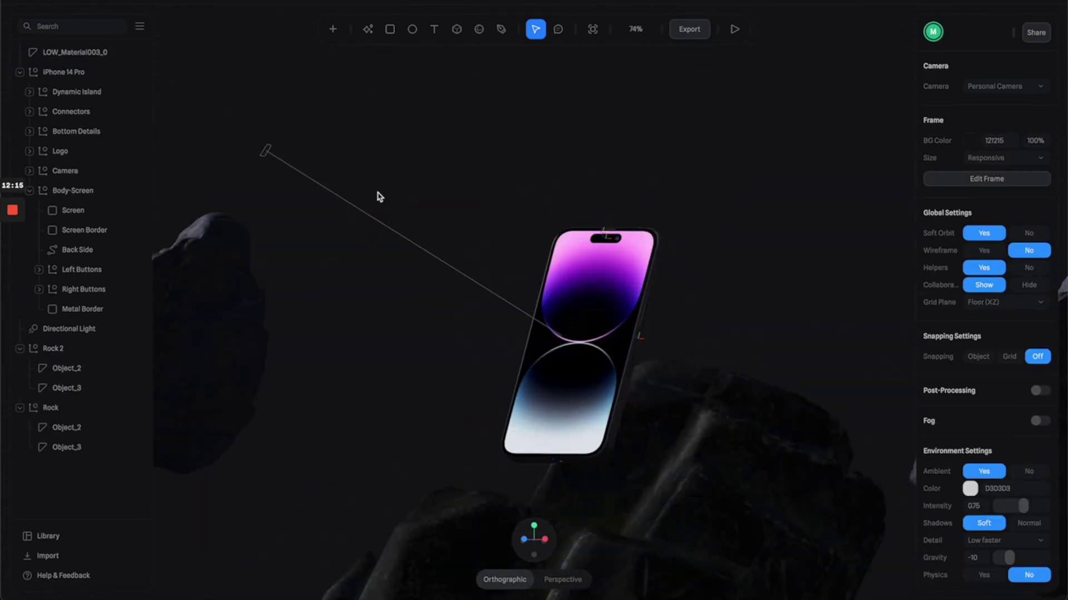
drag(266, 150, 341, 65)
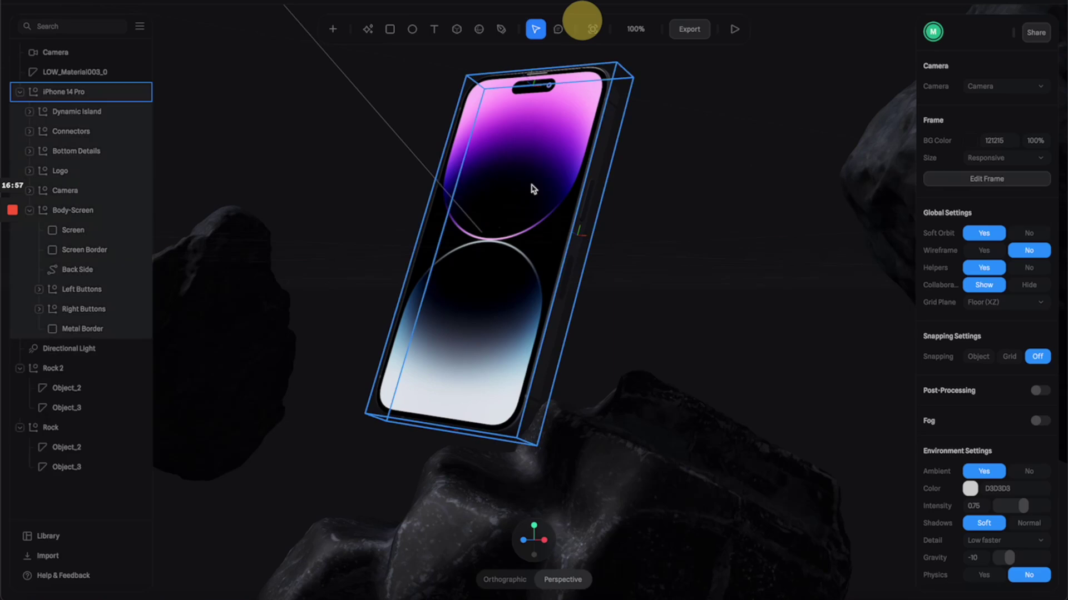
- Select the iPhone 14 Pro's Body-Screen group
click(511, 229)
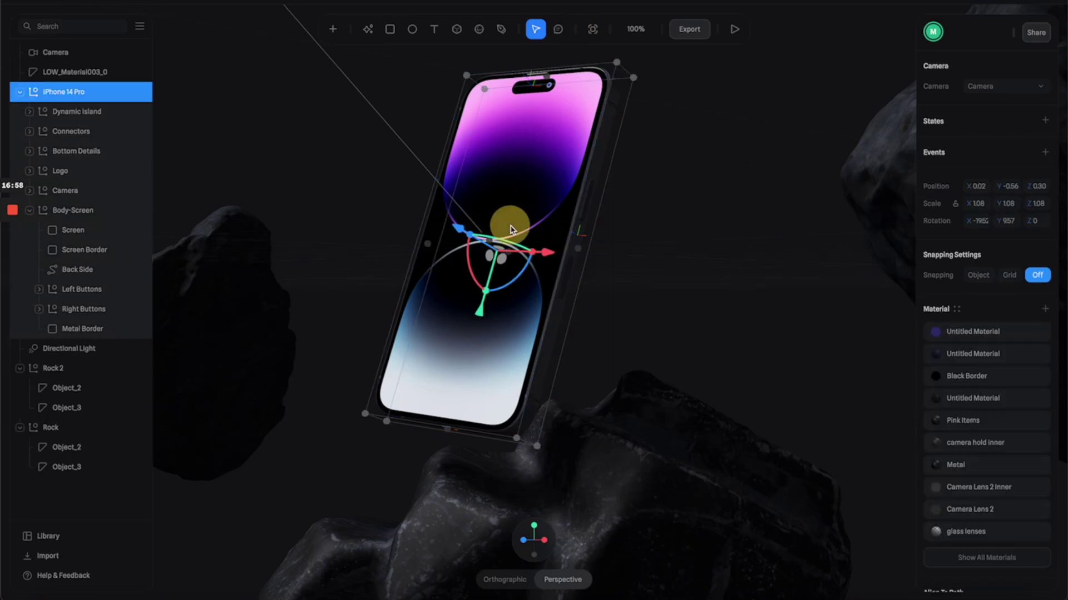
click(514, 225)
double_click(535, 192)
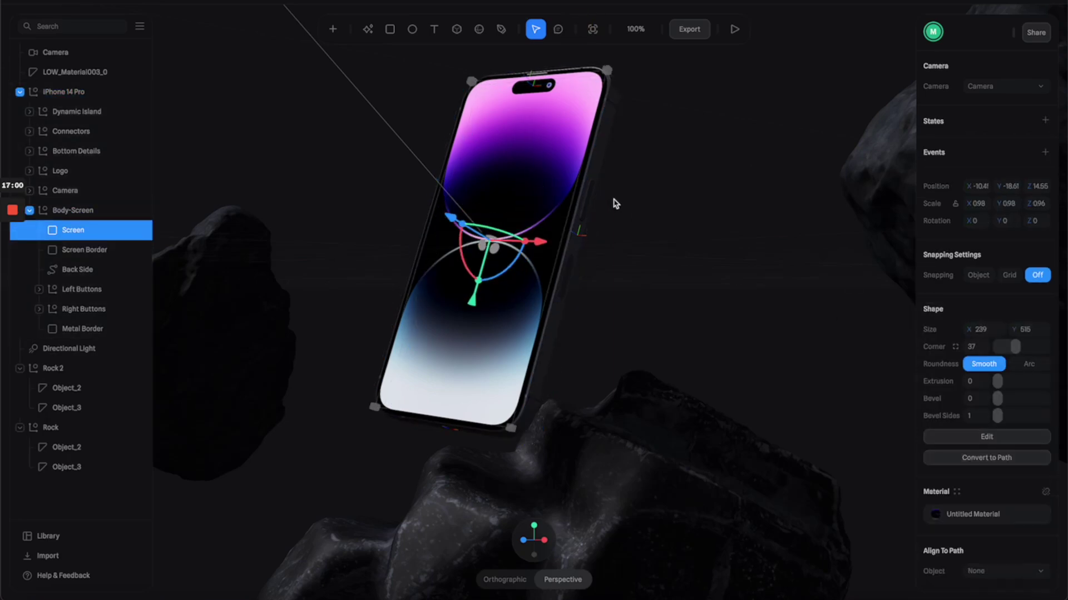
click(536, 172)
double_click(529, 166)
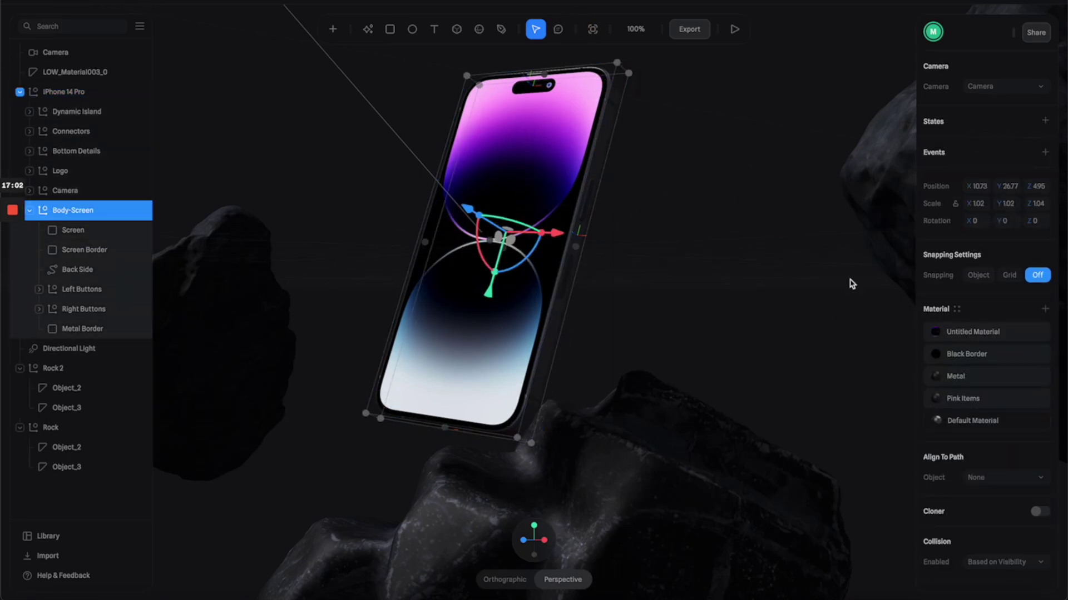
- Load 'iPhone 13 Pro Max - 3.jpg' from the Desktop as the screen material's image
click(935, 332)
click(818, 362)
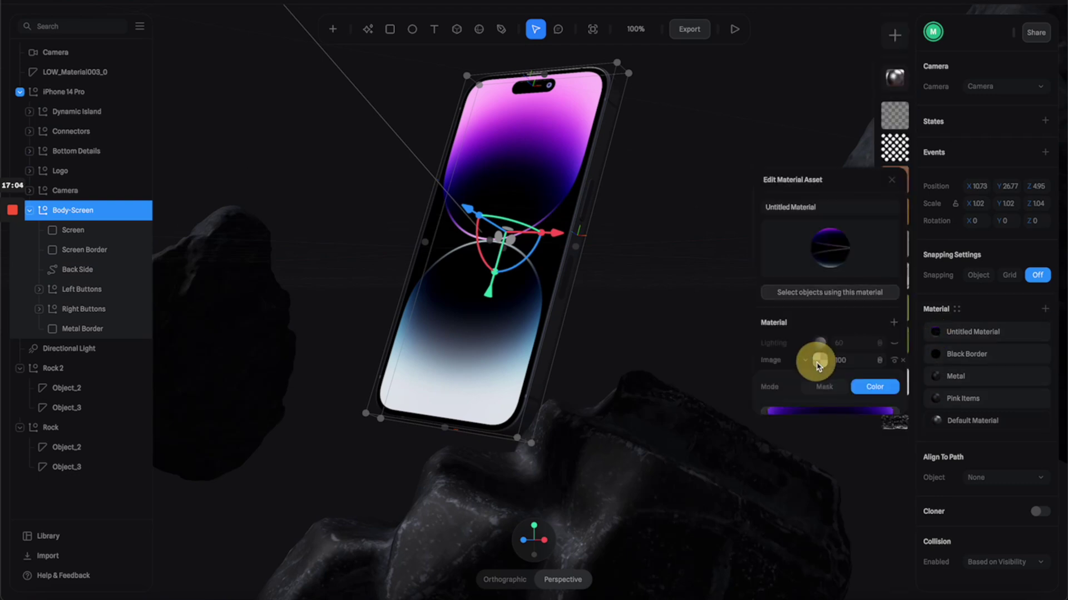
scroll(841, 389, down, 3)
click(834, 327)
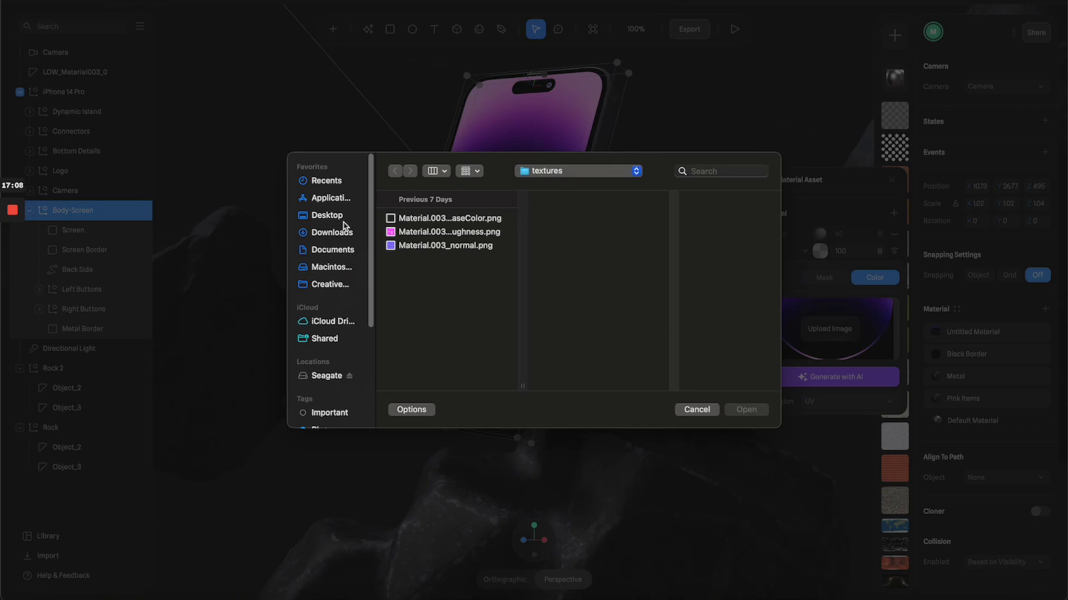
click(334, 214)
click(443, 301)
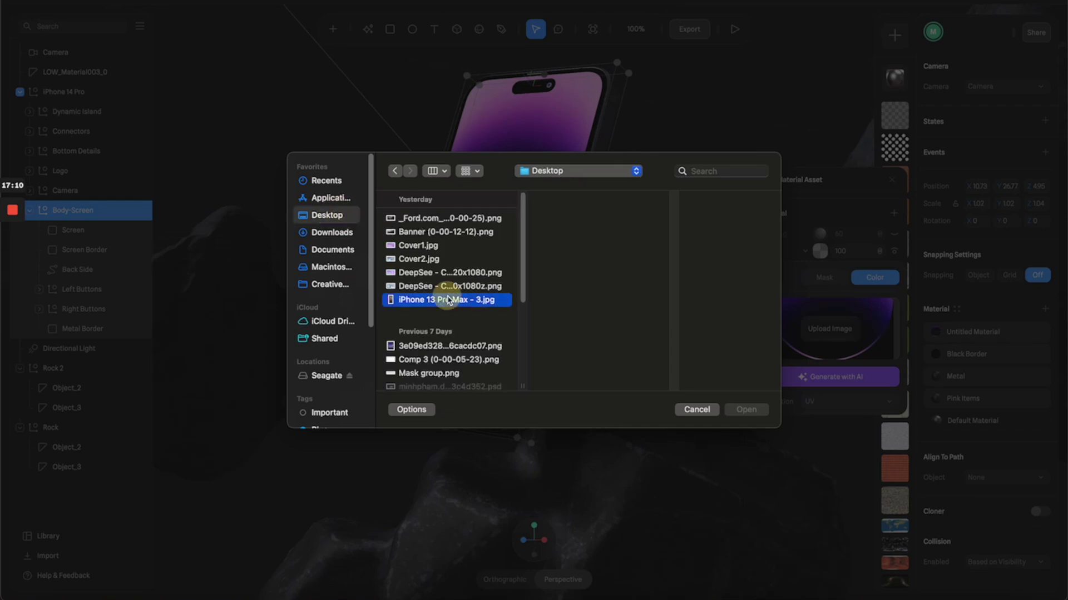
double_click(443, 301)
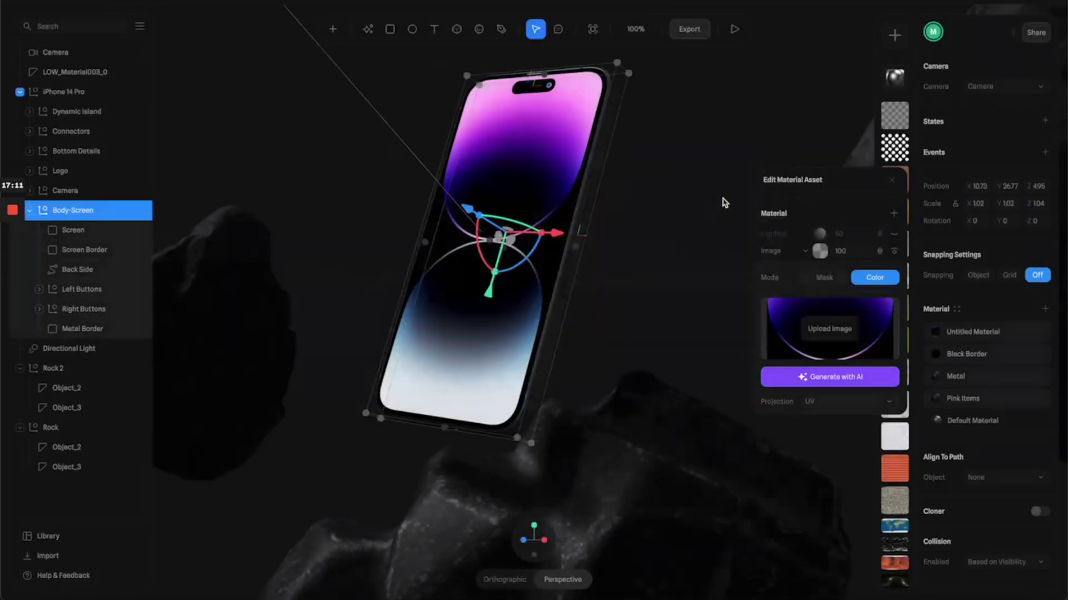
- Preview the rock-surrounded phone in play mode, orbit it slightly, then return to the editor
click(667, 177)
click(734, 28)
mouse_move(693, 254)
mouse_down()
mouse_move(684, 255)
mouse_move(698, 262)
mouse_up()
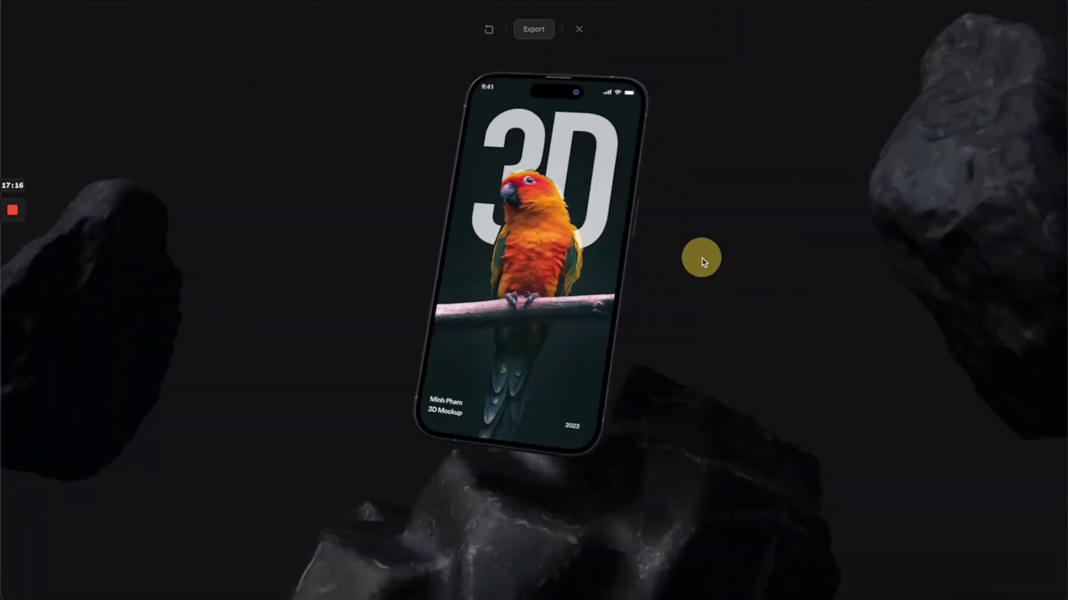
drag(702, 262, 699, 257)
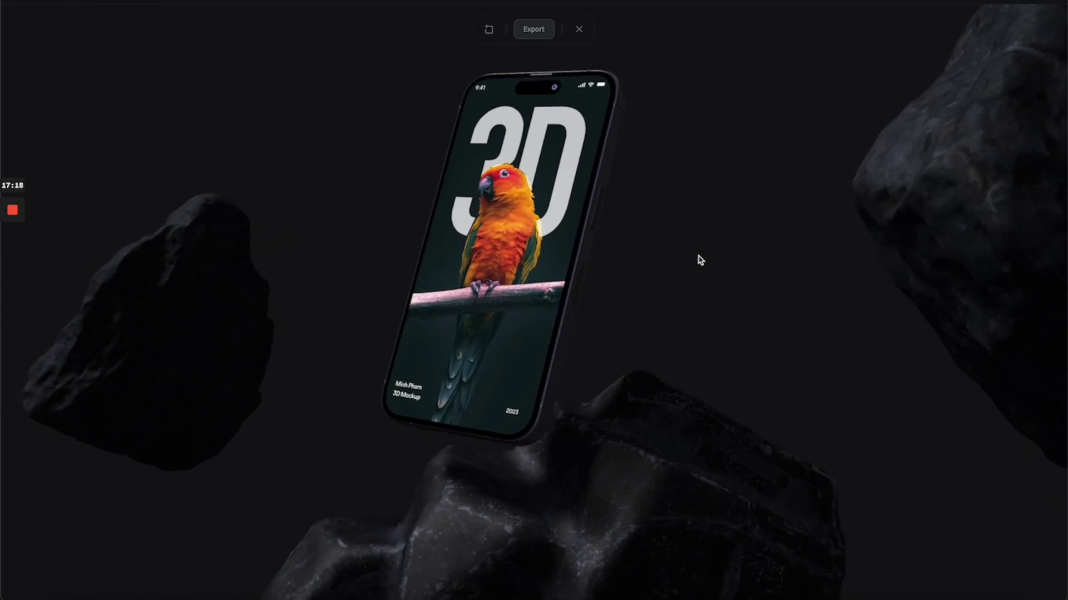
click(579, 29)
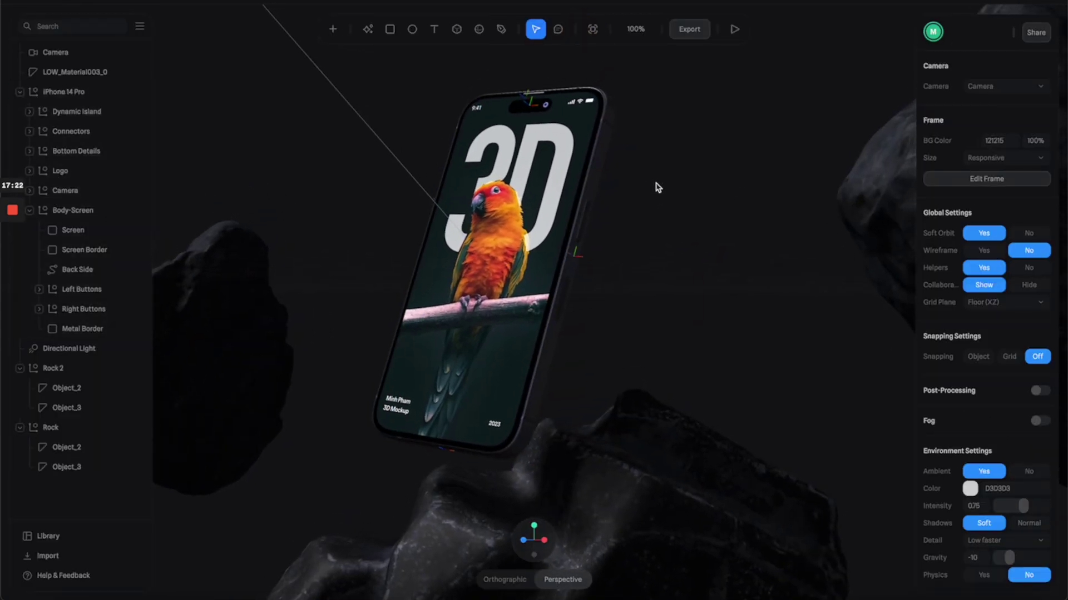
click(703, 239)
- Launch AI Style Transfer from the AI menu and resize its frame to W 1920, H 1080
click(370, 35)
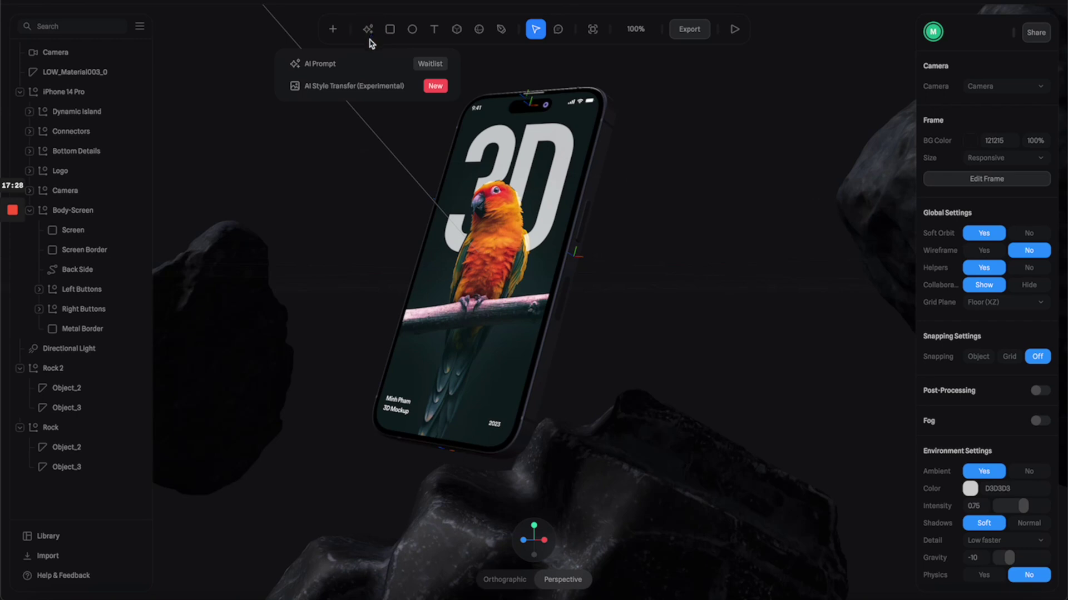
click(374, 90)
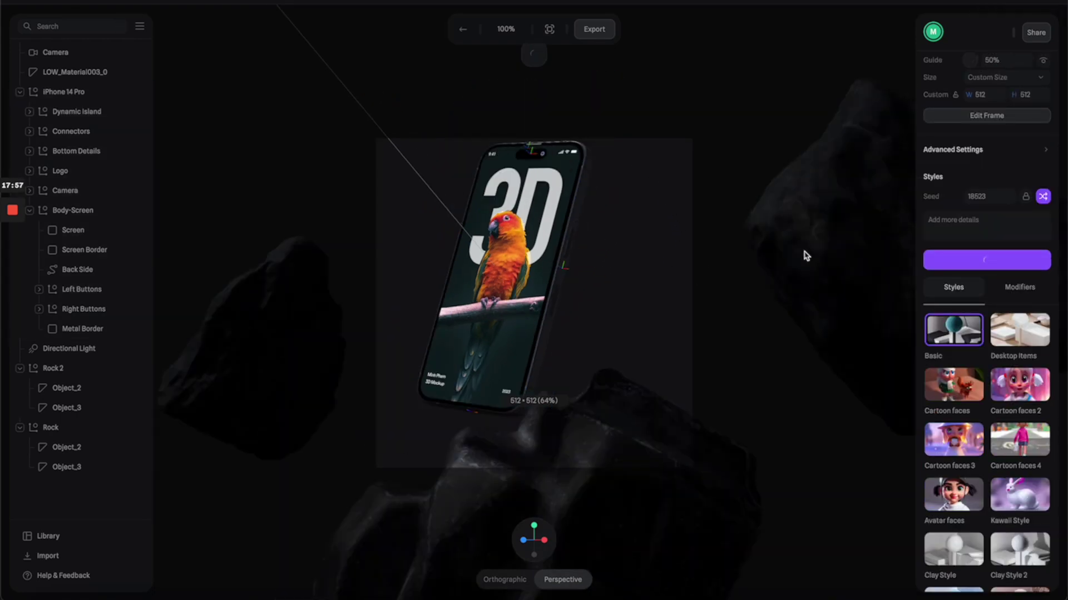
click(993, 160)
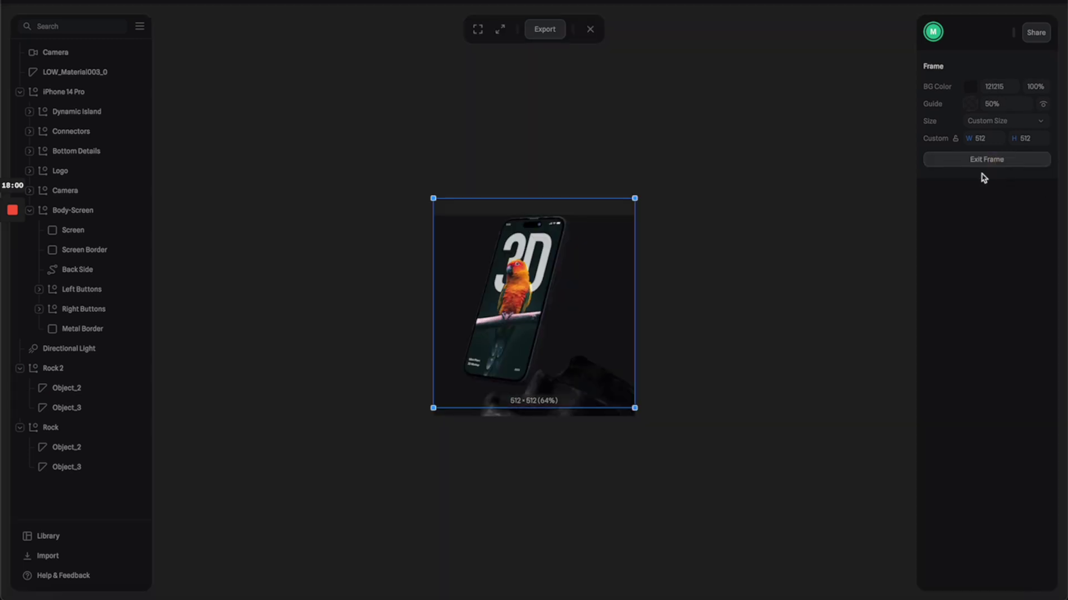
click(981, 137)
text(1920)
key(Return)
click(1036, 139)
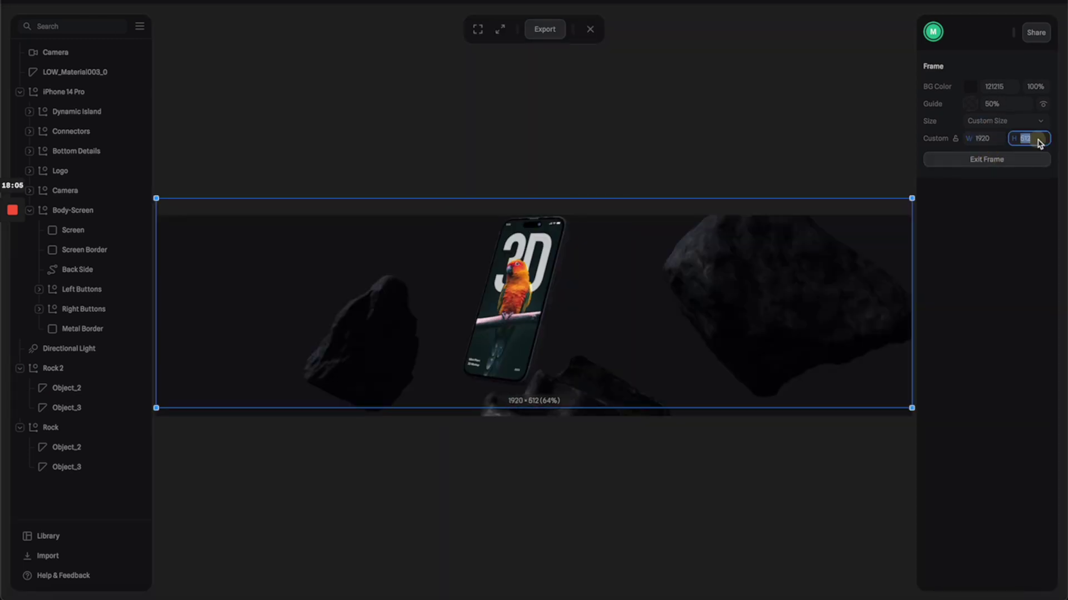
text(1080)
key(Return)
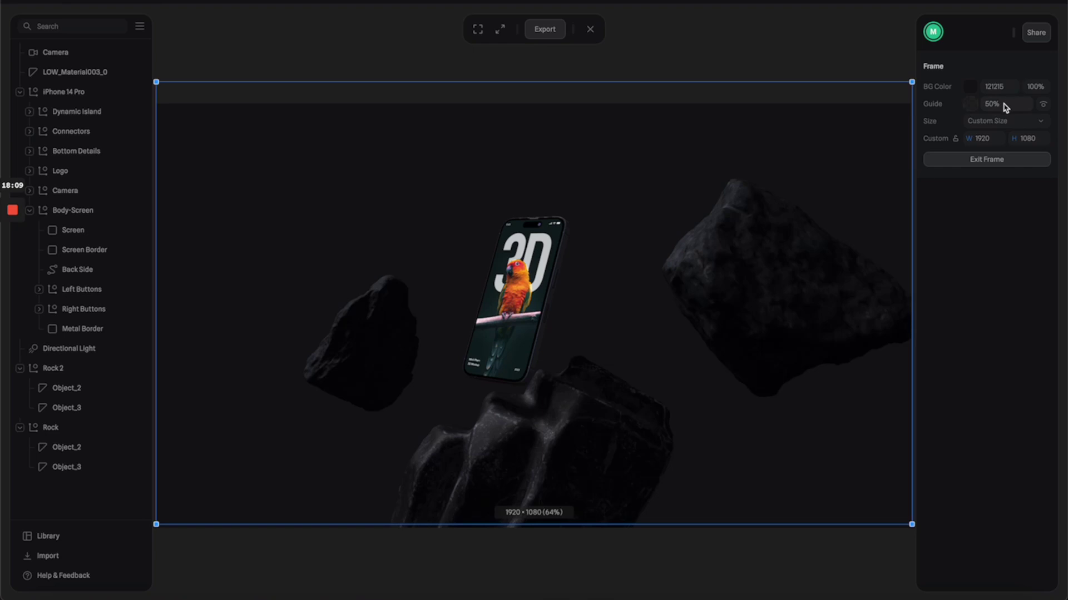
scroll(661, 337, up, 1)
scroll(589, 289, down, 5)
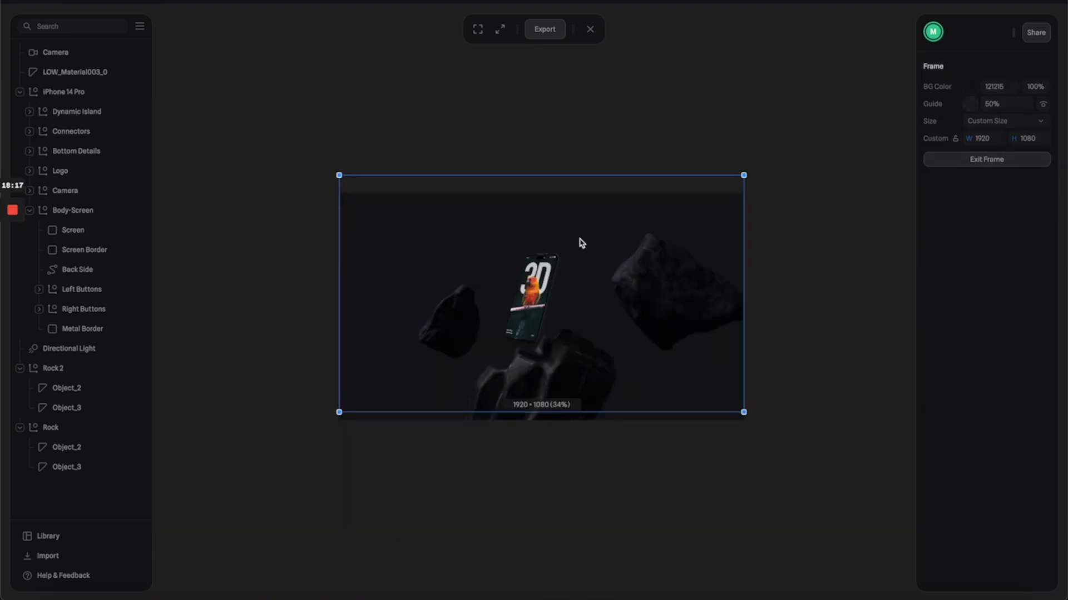
click(987, 159)
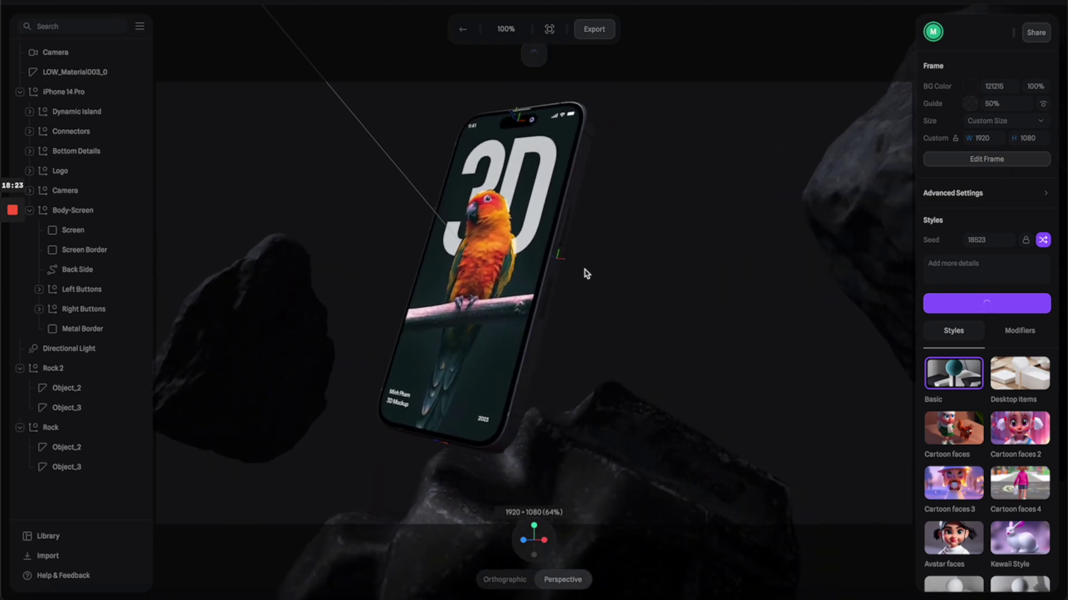
- Tilt the phone's angle slightly and render the scene in Clay Style
drag(587, 274, 600, 291)
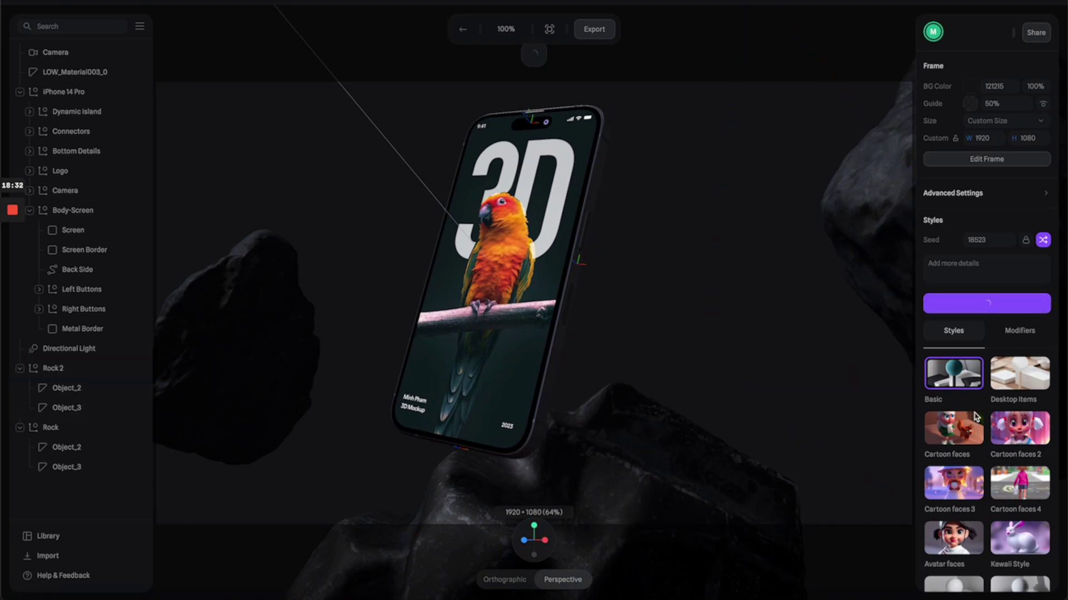
scroll(961, 463, down, 3)
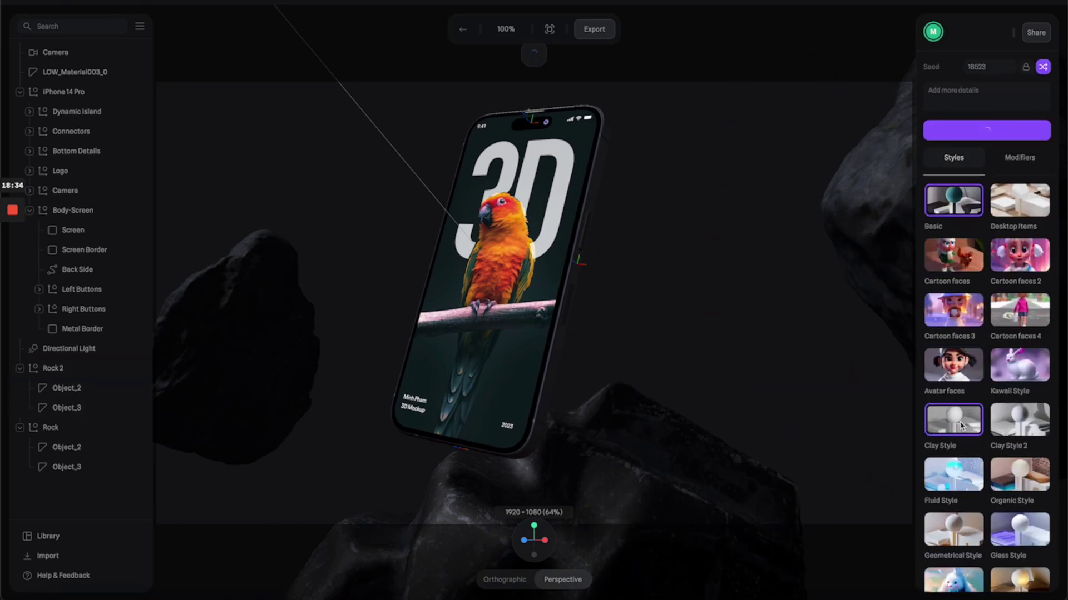
click(960, 426)
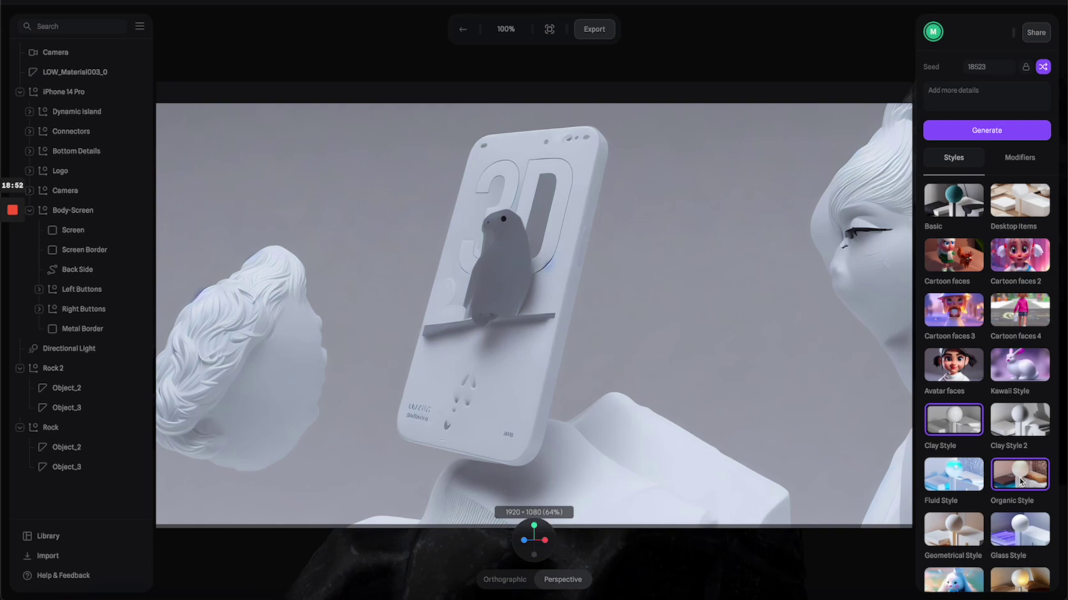
- Switch the render to Geometrical Style and browse the remaining style thumbnails
scroll(1022, 467, down, 3)
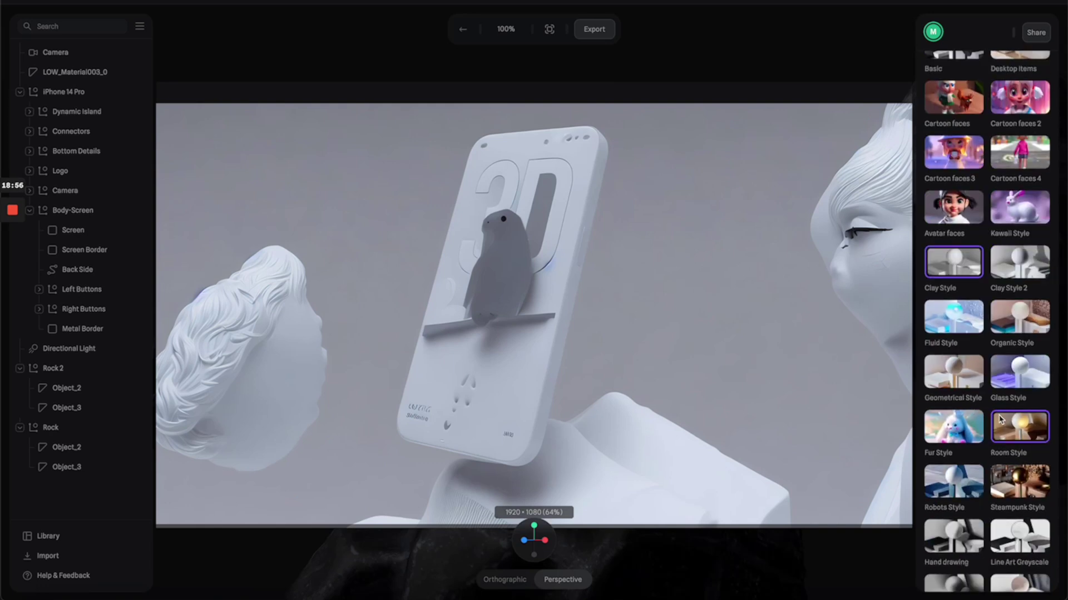
click(970, 382)
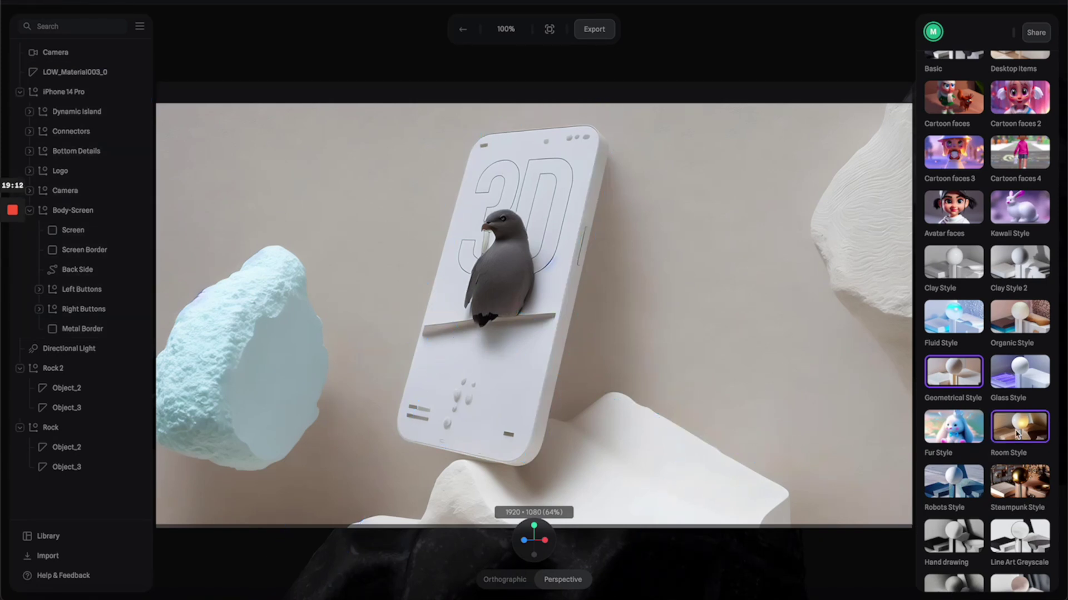
scroll(1021, 426, down, 5)
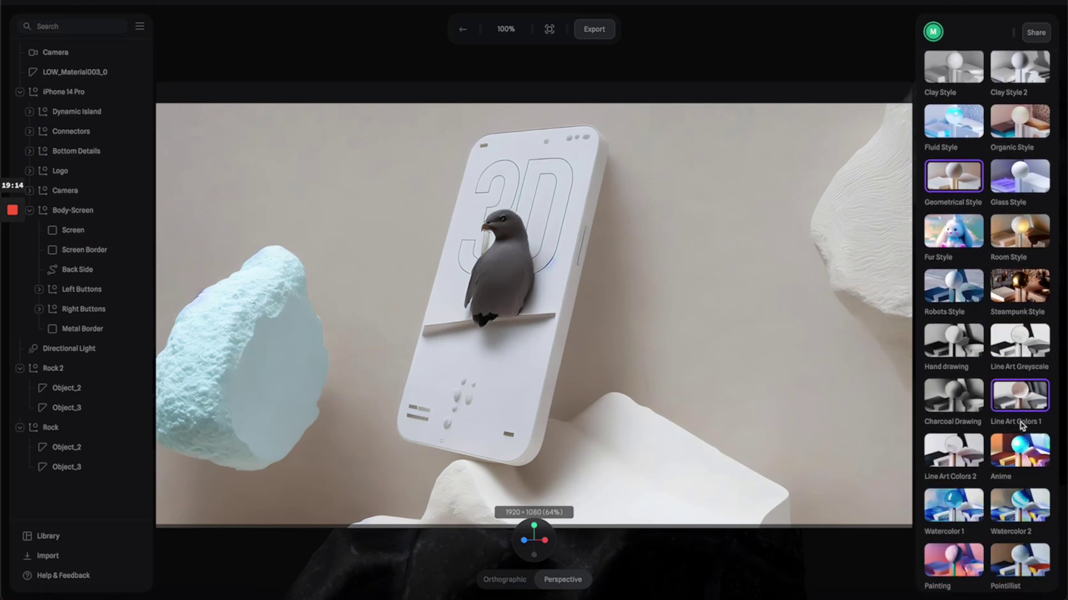
scroll(1021, 427, down, 4)
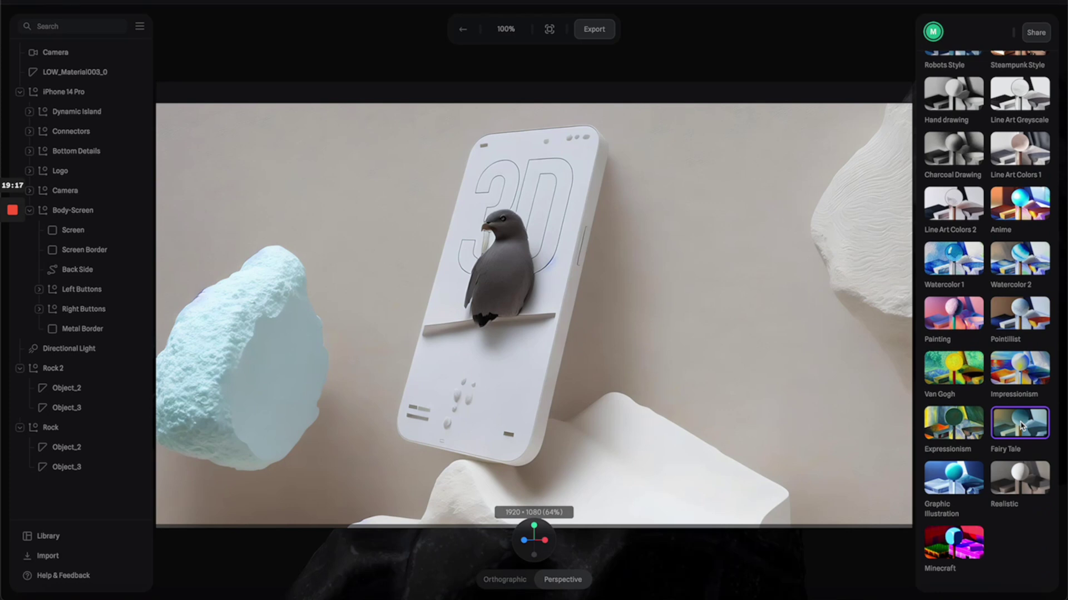
scroll(1020, 426, up, 5)
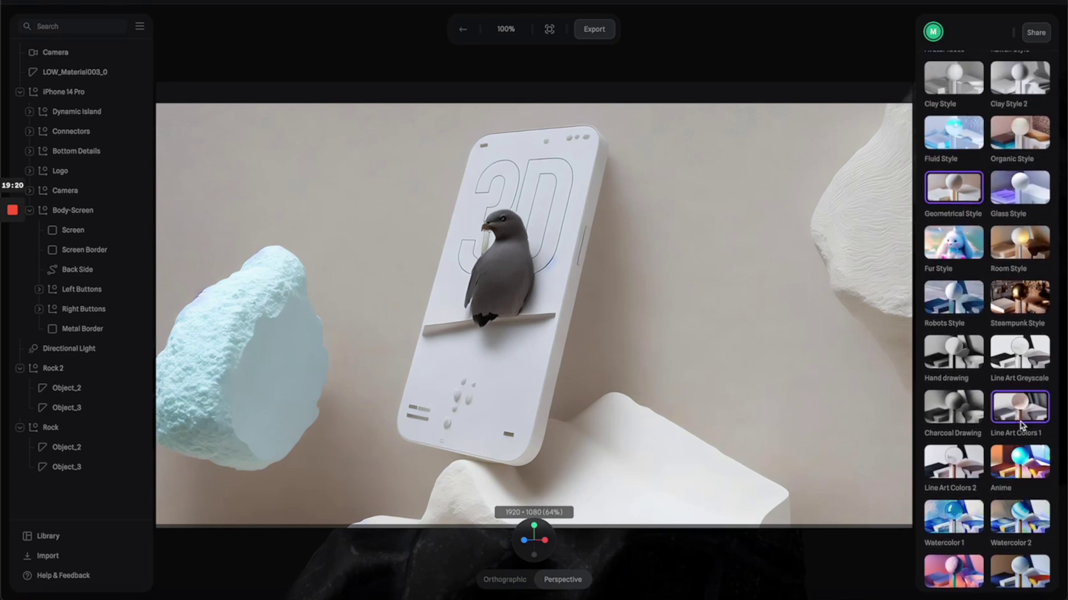
scroll(1024, 422, up, 2)
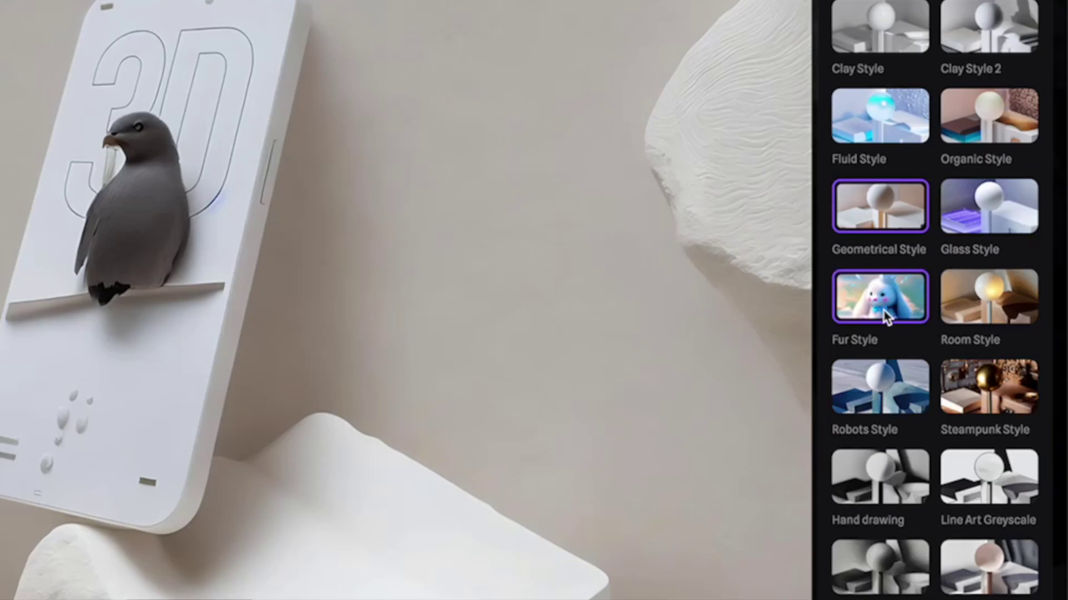
- Apply Fur Style to the render
click(958, 334)
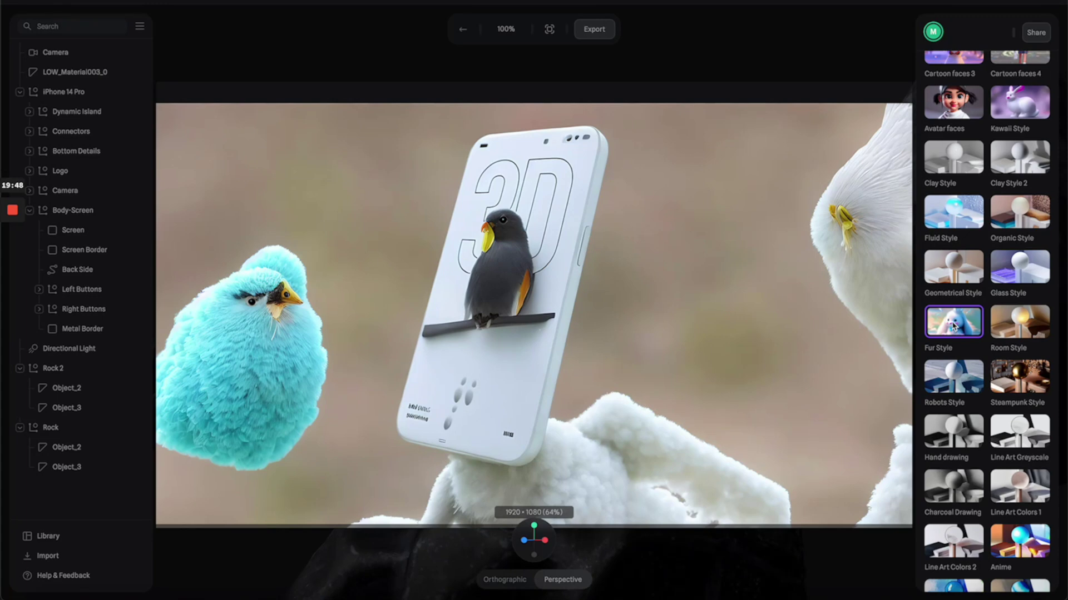
- Apply the Top light-direction modifier to the style transfer
scroll(982, 273, up, 8)
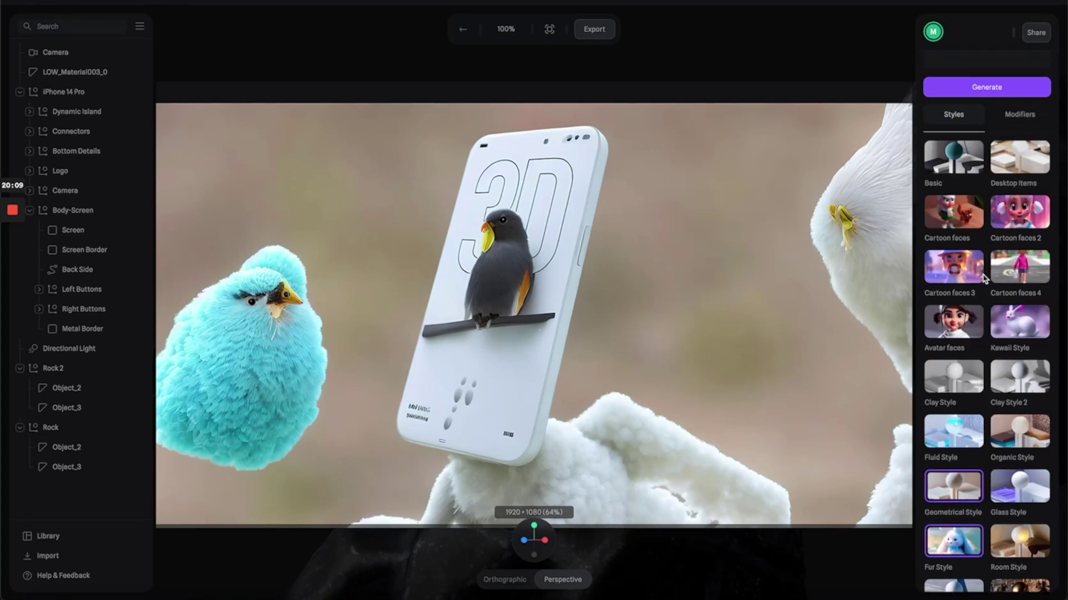
click(1018, 332)
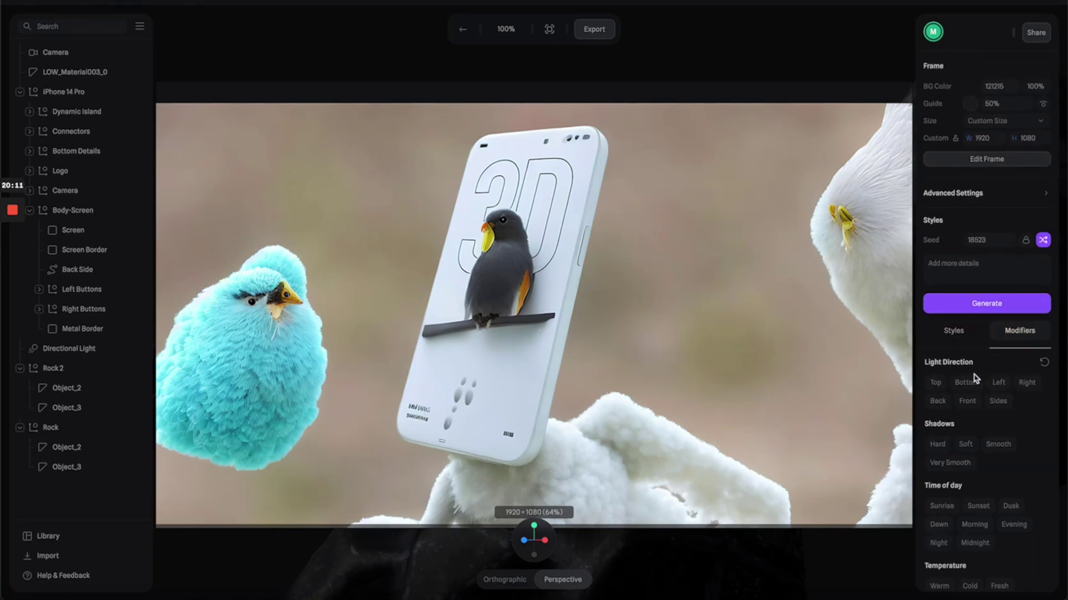
scroll(1031, 398, down, 2)
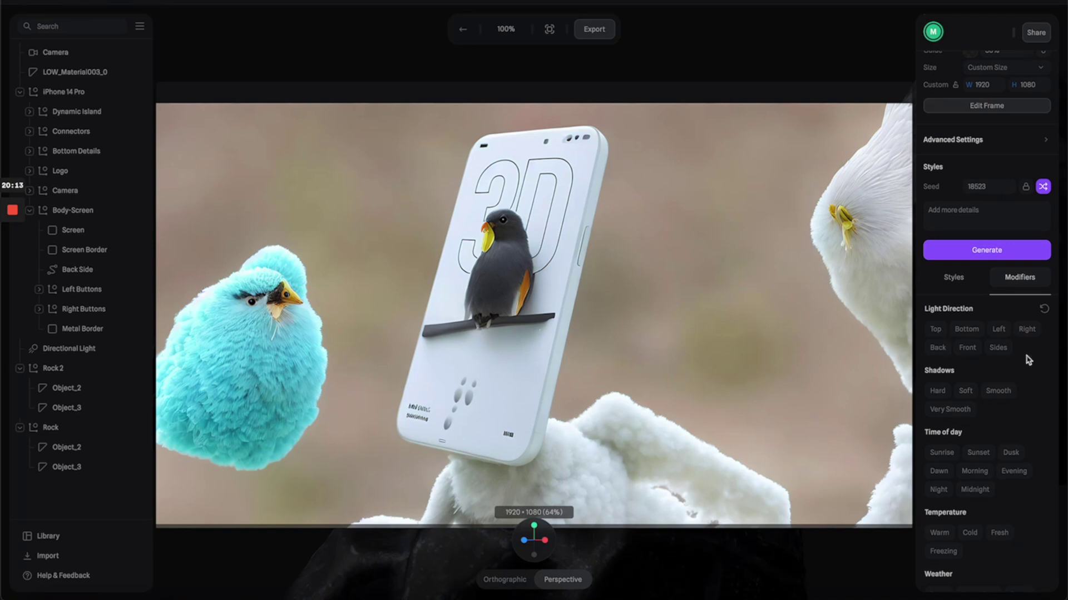
click(936, 329)
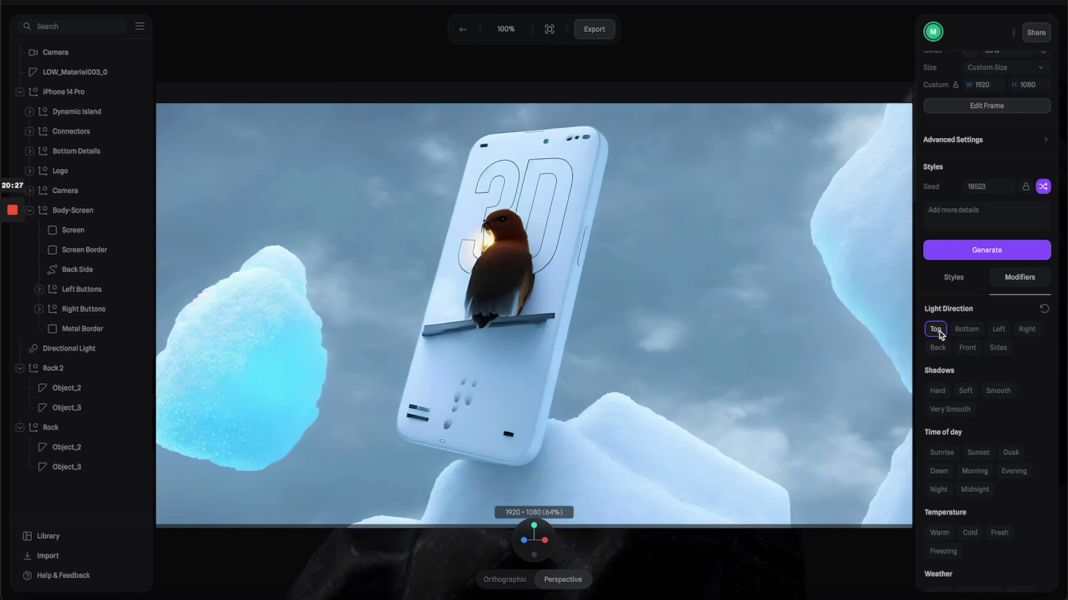
- Turn off Top lighting and set the Environment modifier to Underwater
click(936, 330)
scroll(976, 421, down, 2)
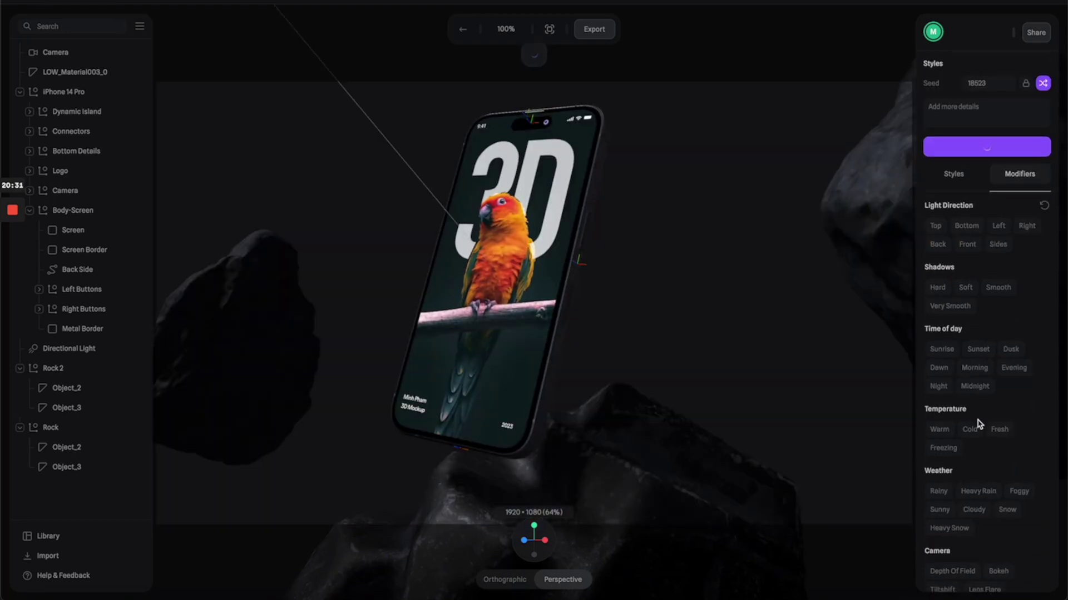
scroll(972, 444, down, 2)
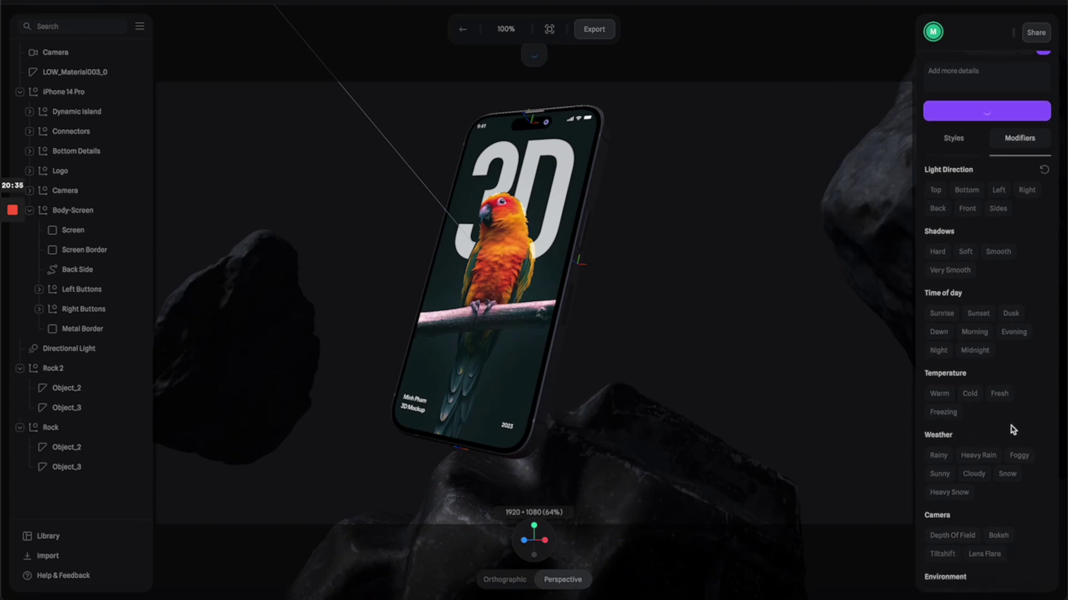
click(938, 315)
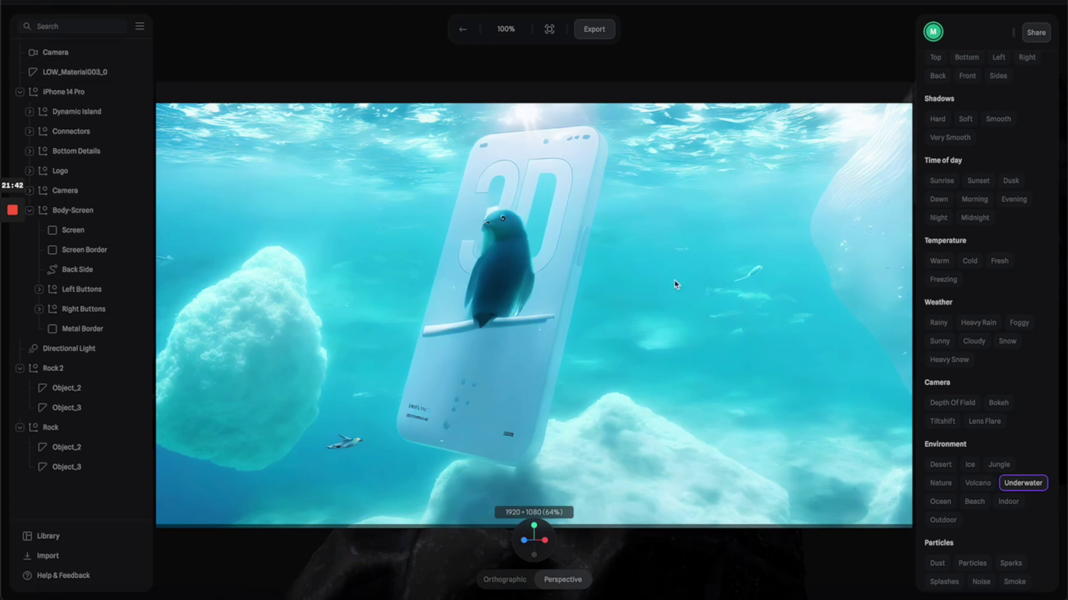
- Regenerate the render with the phone facing the camera more directly, then export it as an image
click(1021, 483)
scroll(1025, 287, up, 6)
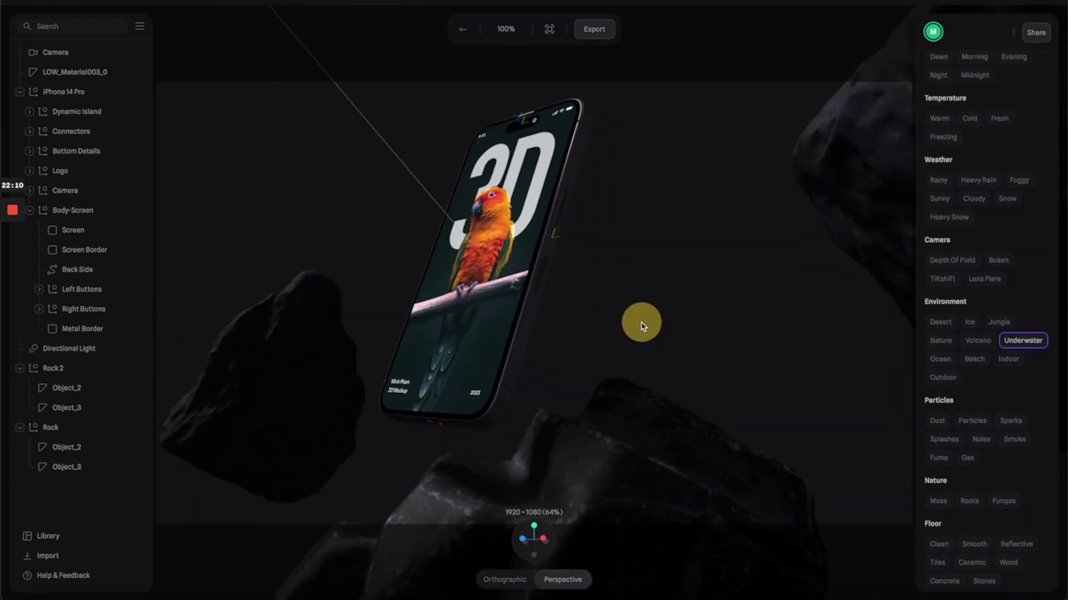
mouse_move(639, 319)
mouse_down()
mouse_move(643, 348)
mouse_move(661, 346)
mouse_move(654, 304)
mouse_up()
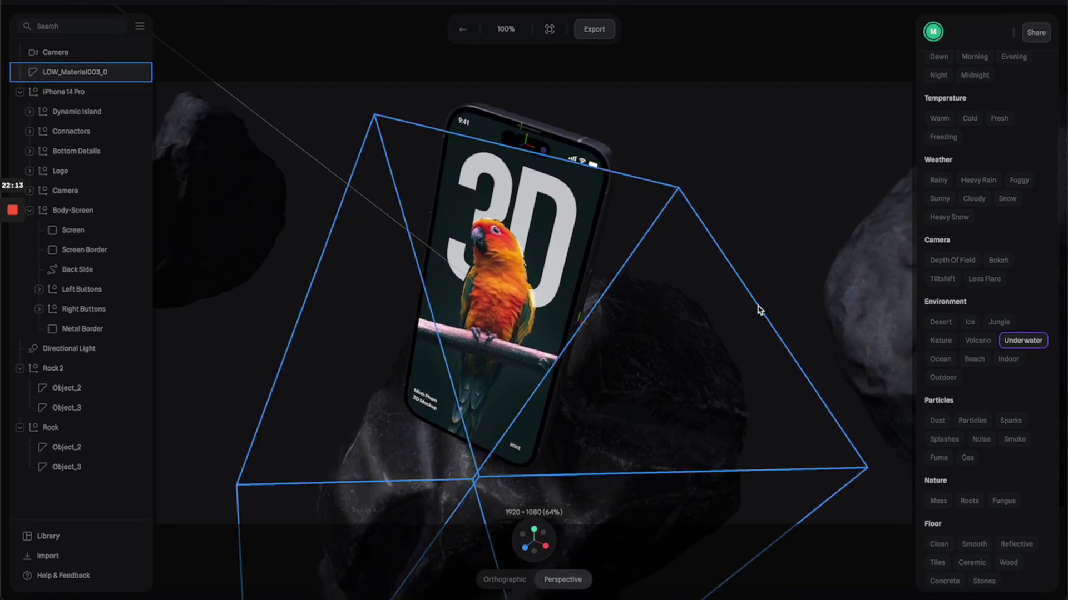
click(828, 298)
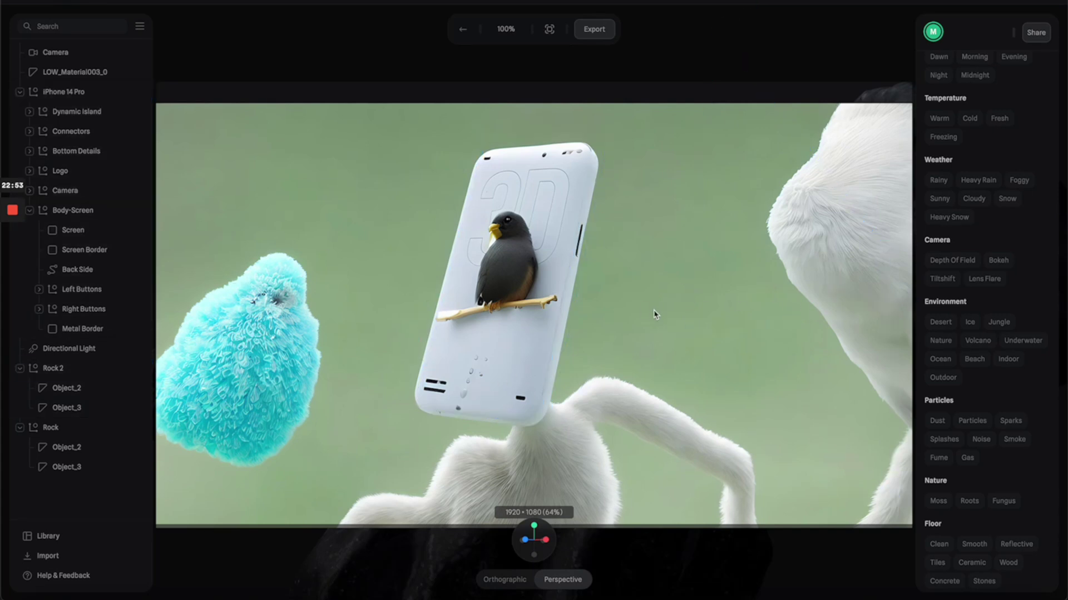
click(603, 34)
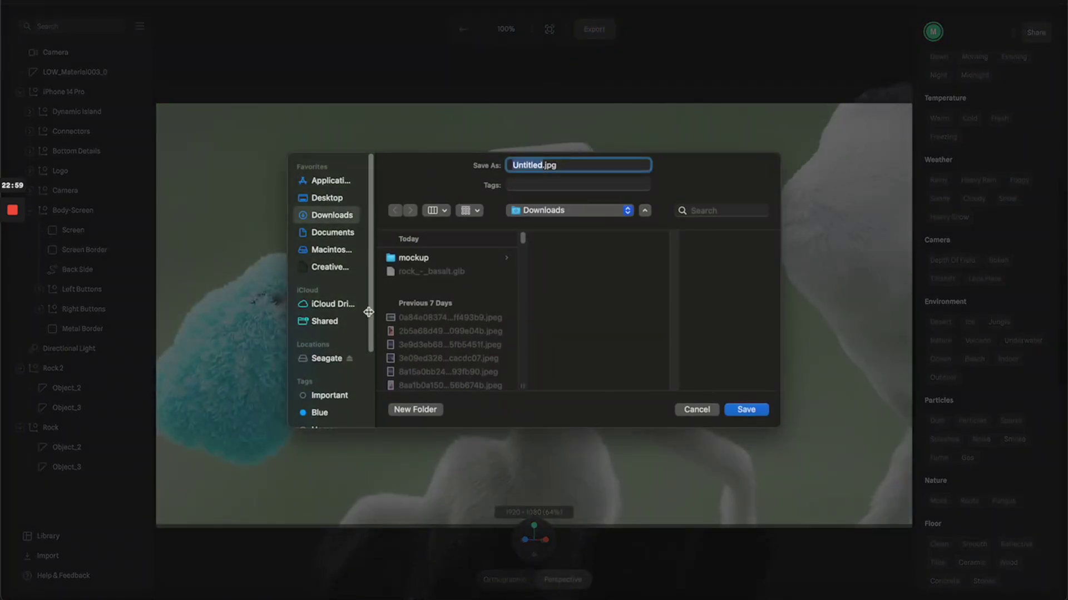
- Save the styled render as Mockup.jpg and set up a JPG image export of the scene
click(748, 413)
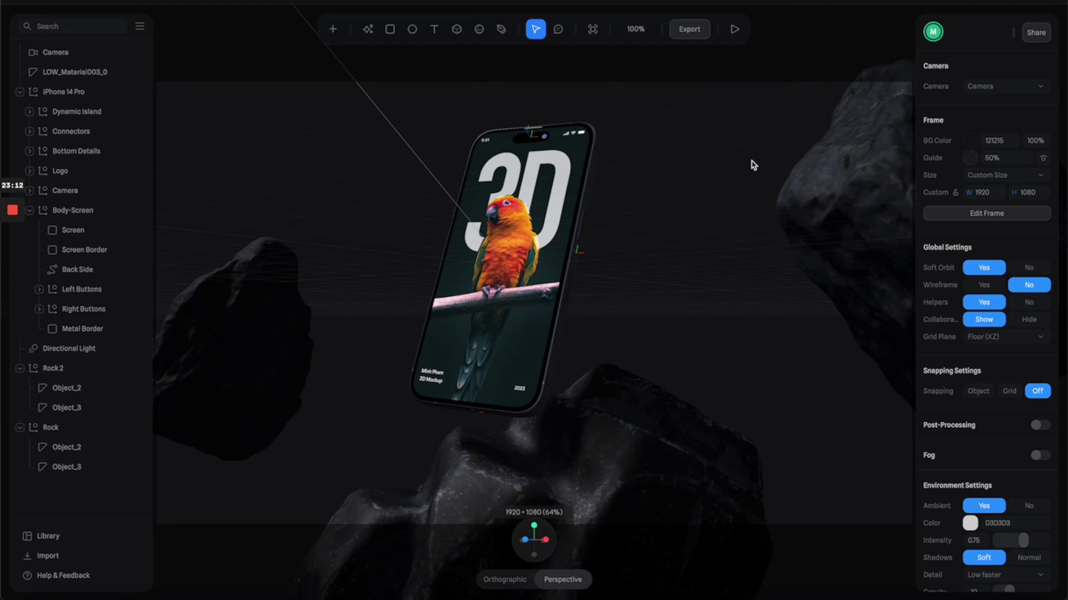
click(735, 30)
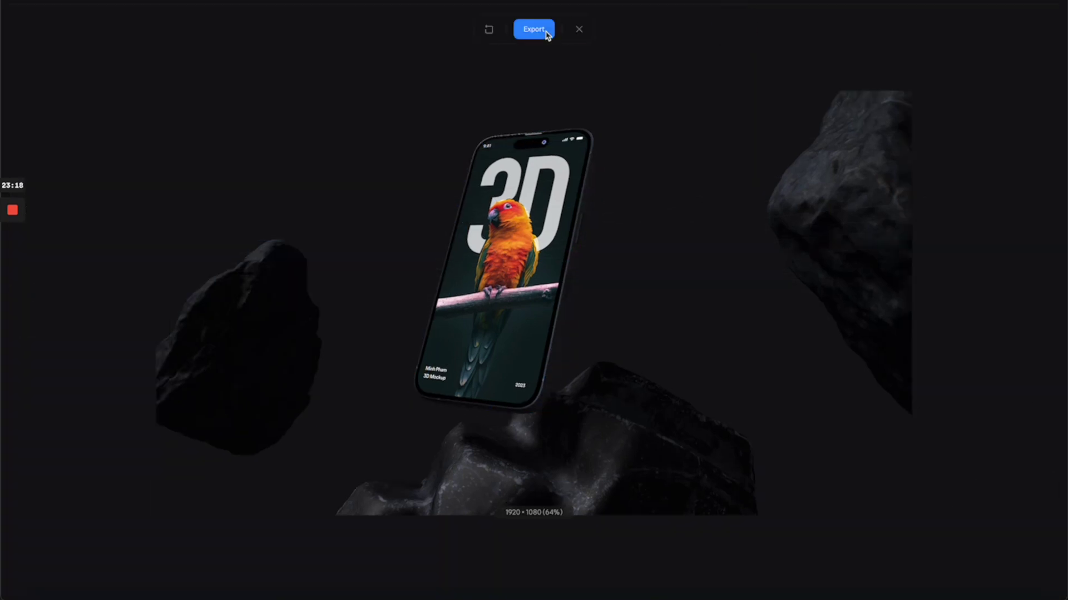
click(546, 33)
click(434, 185)
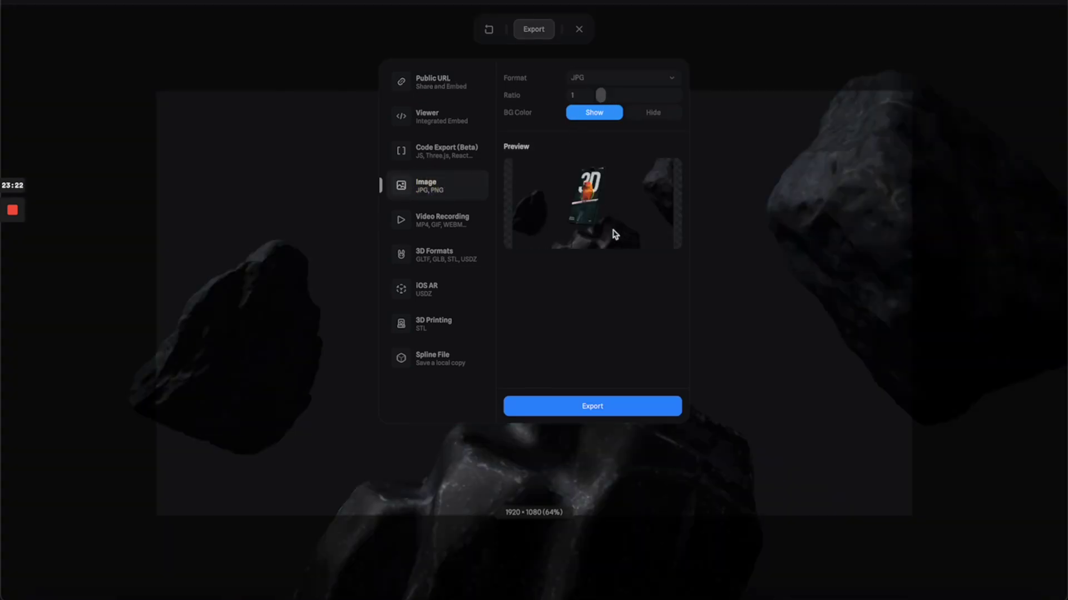
- Save the scene export as Mockup_Original.jpg in Downloads and launch Photoshop
click(627, 398)
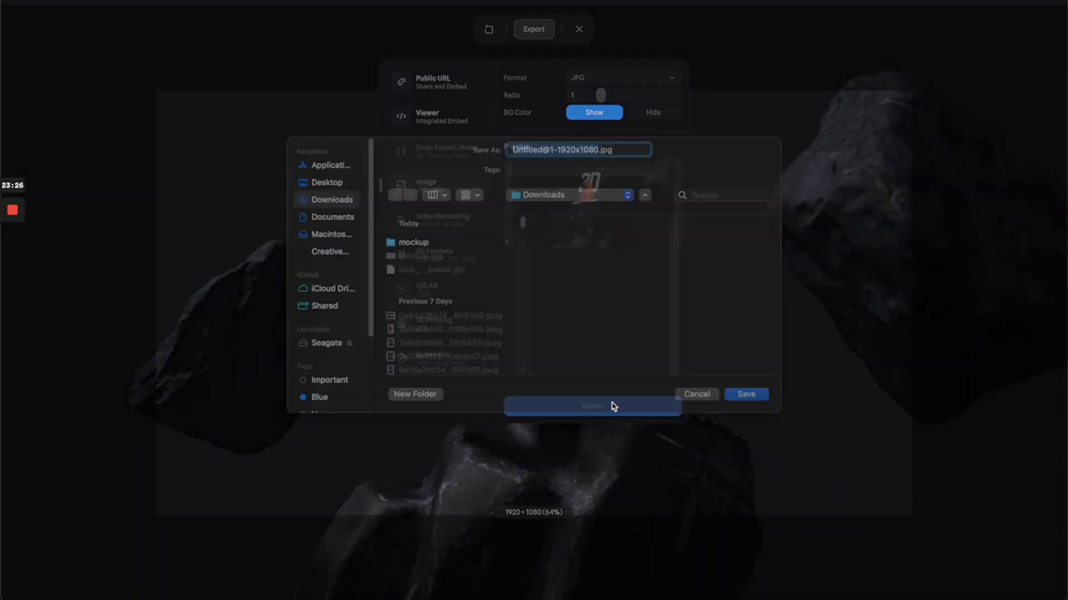
text(Mo)
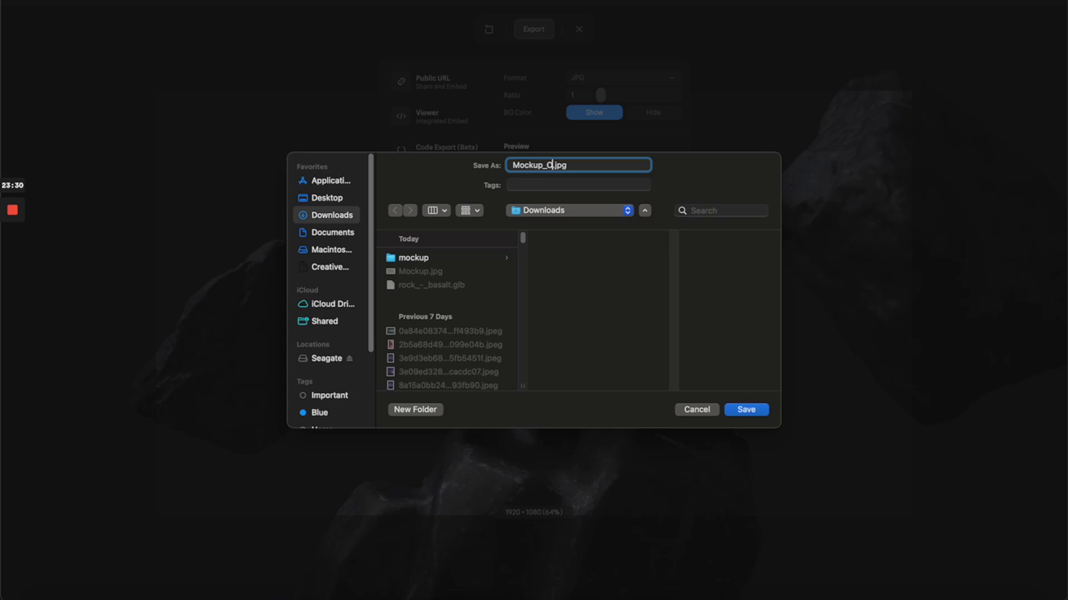
text(ckup_Original)
key(Return)
click(601, 593)
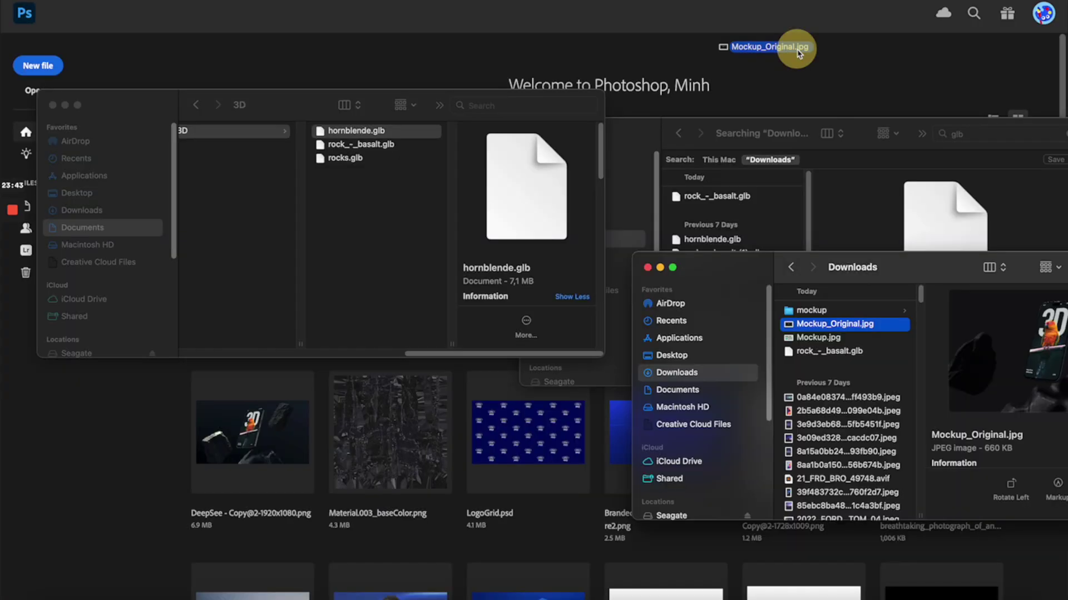
- Place Mockup.jpg from Downloads onto the original image as a layer
click(803, 76)
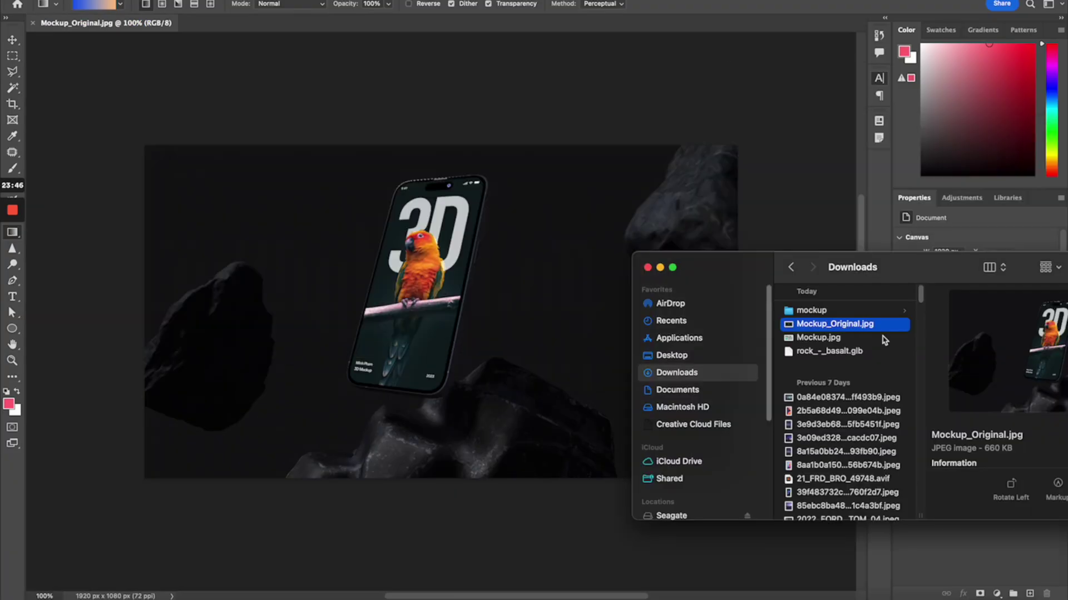
click(867, 338)
drag(845, 341, 373, 273)
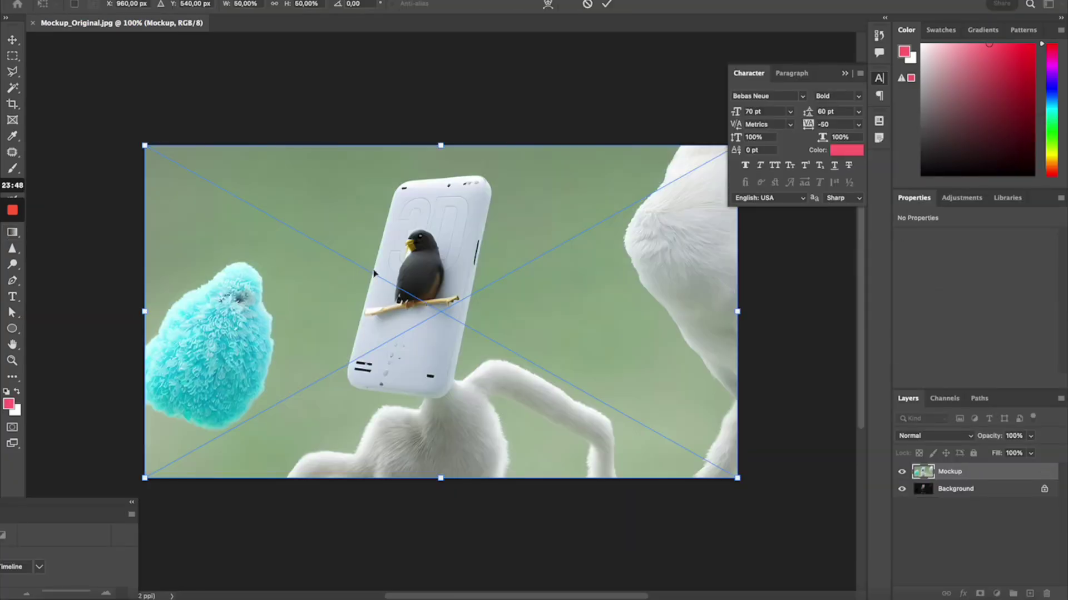
key(Return)
- Toggle the Mockup layer's visibility to compare it with the original photo
click(901, 472)
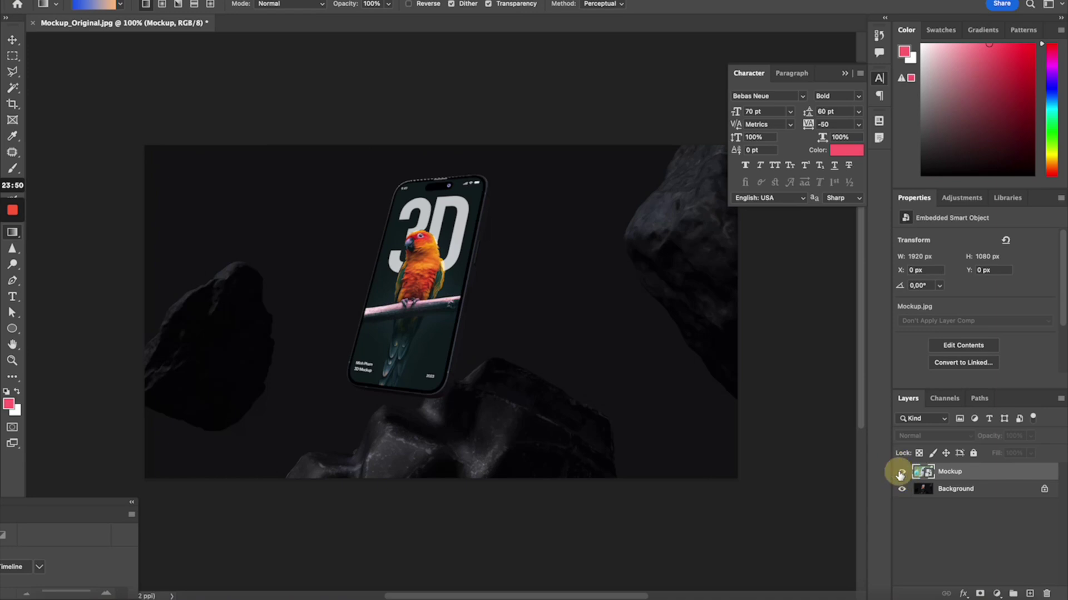
click(901, 472)
click(901, 472)
click(901, 472)
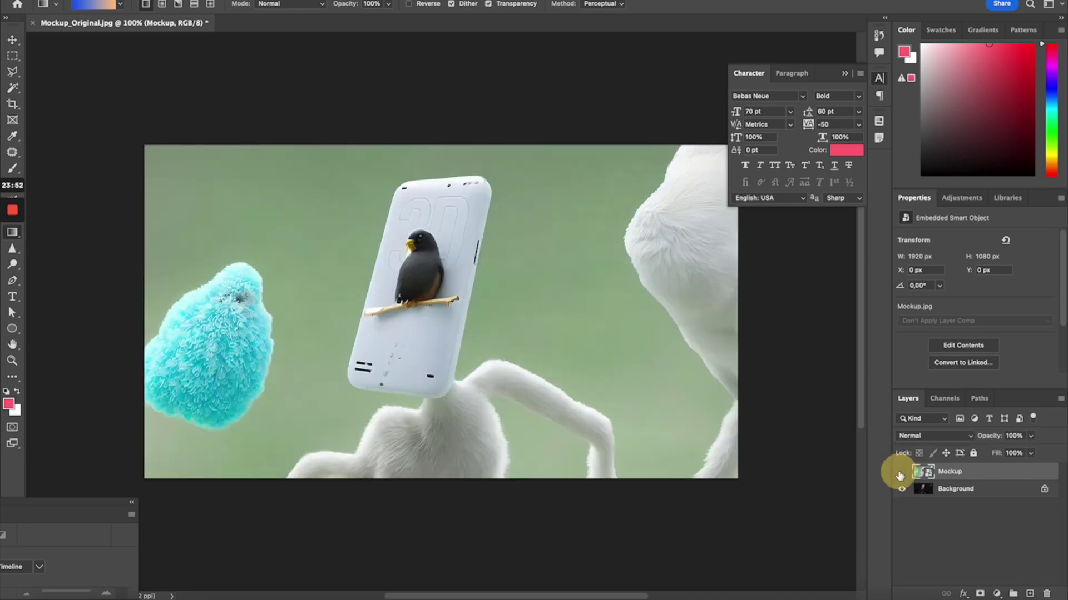
click(901, 472)
scroll(448, 211, up, 2)
scroll(447, 211, up, 1)
click(901, 472)
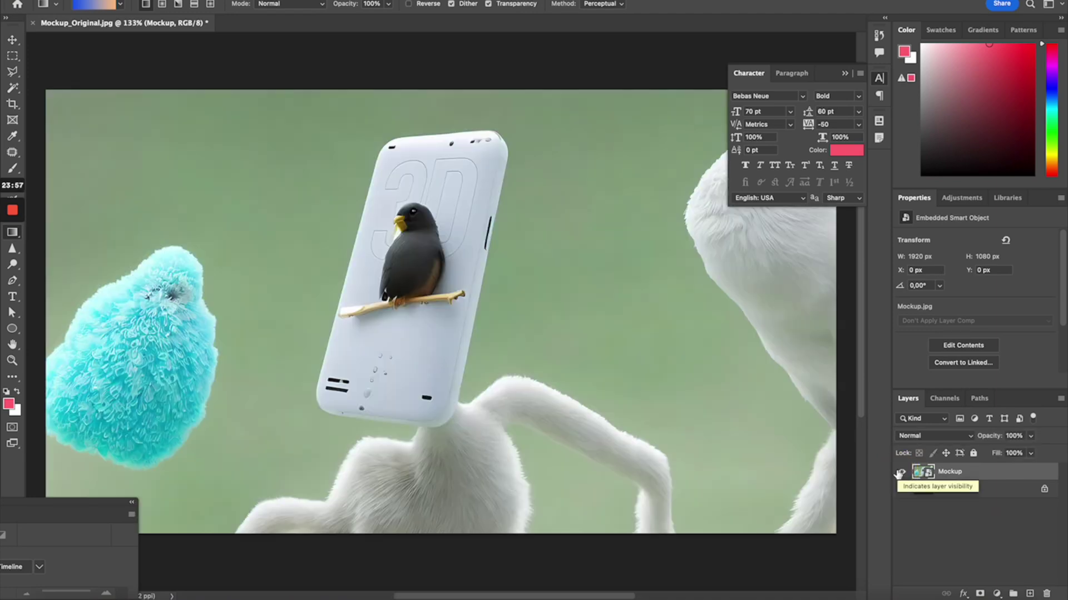
click(902, 472)
click(940, 489)
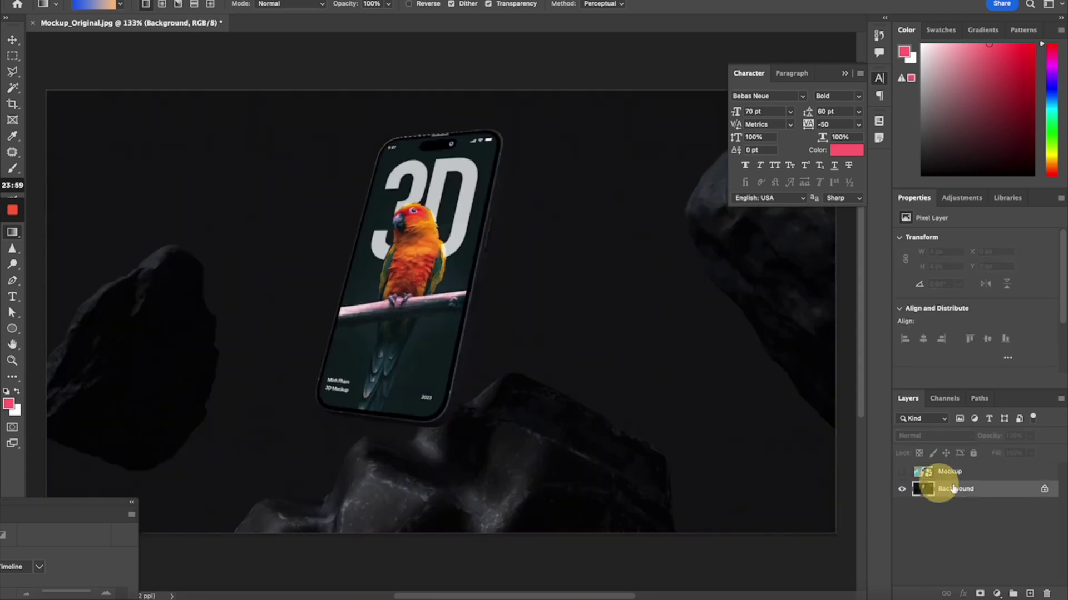
- Convert Background to Layer 0, duplicate it, and run Remove Background on the copy
double_click(965, 488)
key(Return)
drag(965, 489, 945, 471)
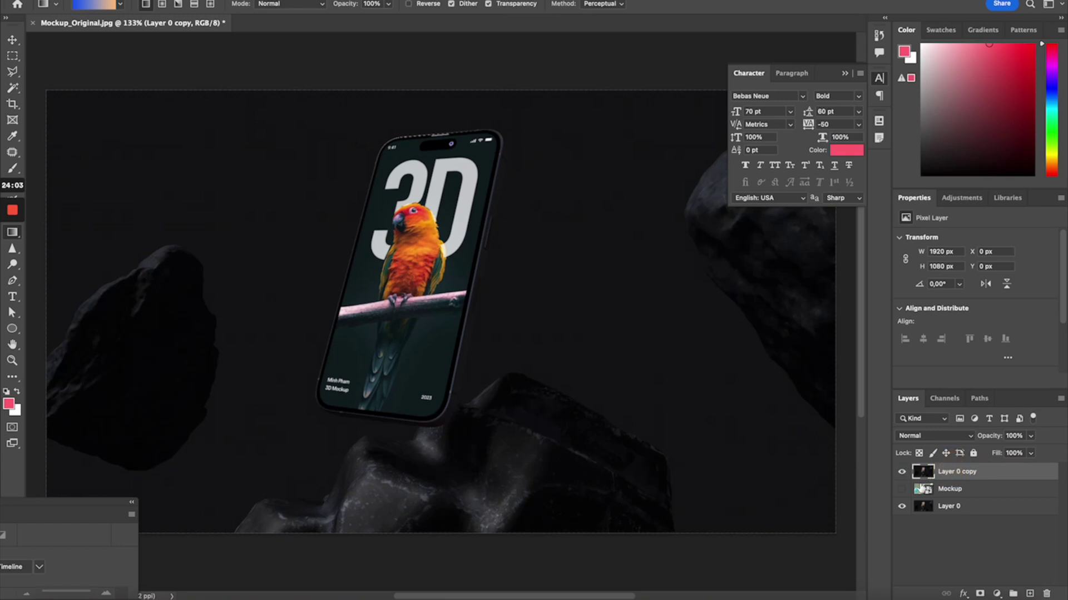
click(902, 489)
click(923, 471)
scroll(1010, 328, down, 3)
click(993, 324)
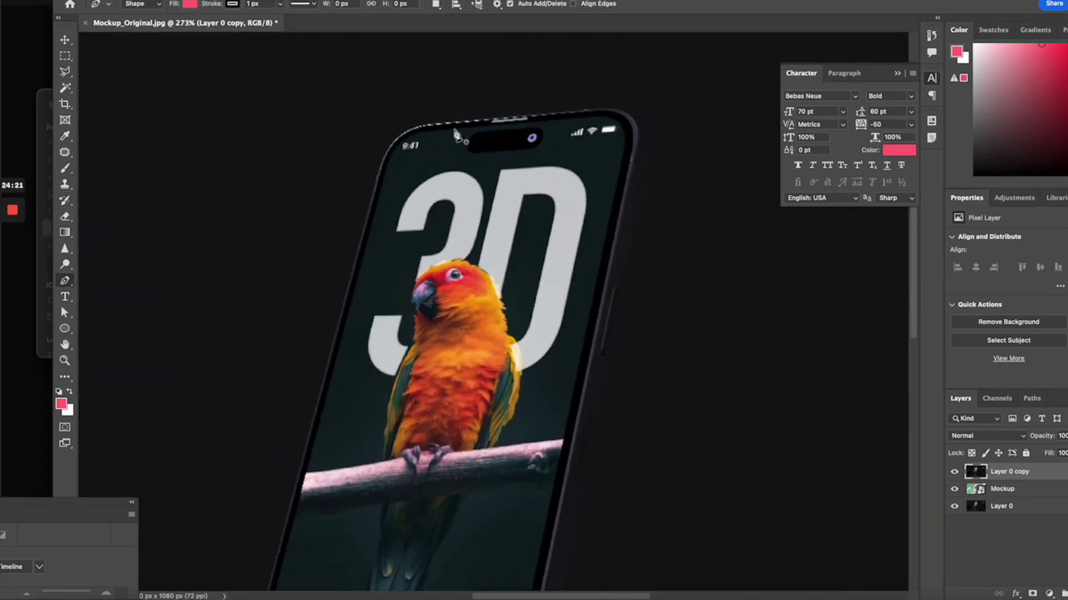
- Trace a closed Pen path around the phone screen, curving the rounded corners
click(605, 117)
click(630, 117)
drag(626, 141, 622, 169)
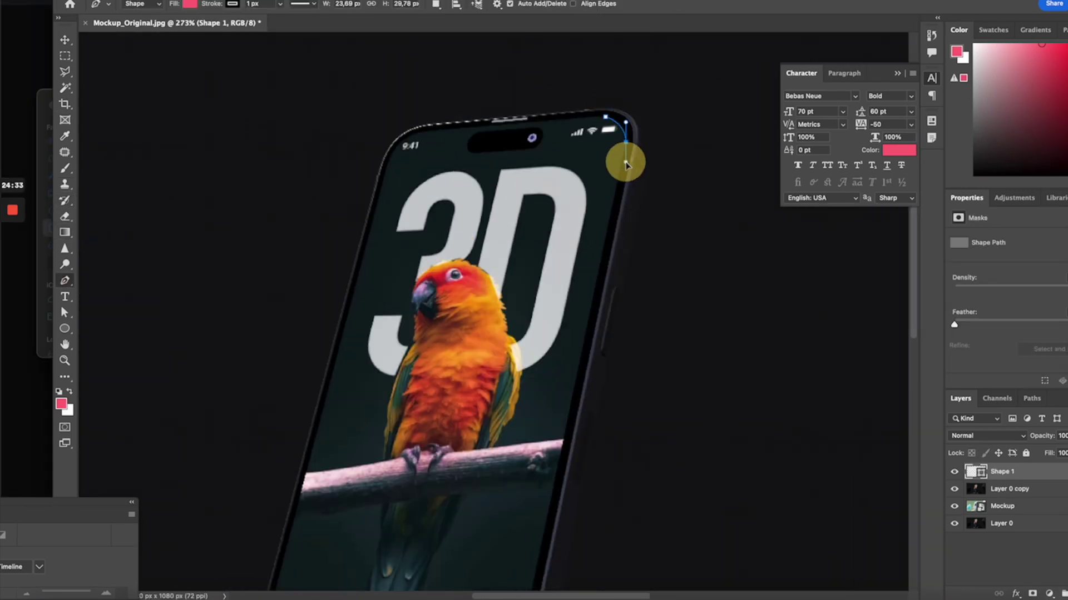
alt+scroll(630, 133, up, 2)
scroll(527, 370, down, 5)
click(439, 344)
click(428, 393)
click(115, 375)
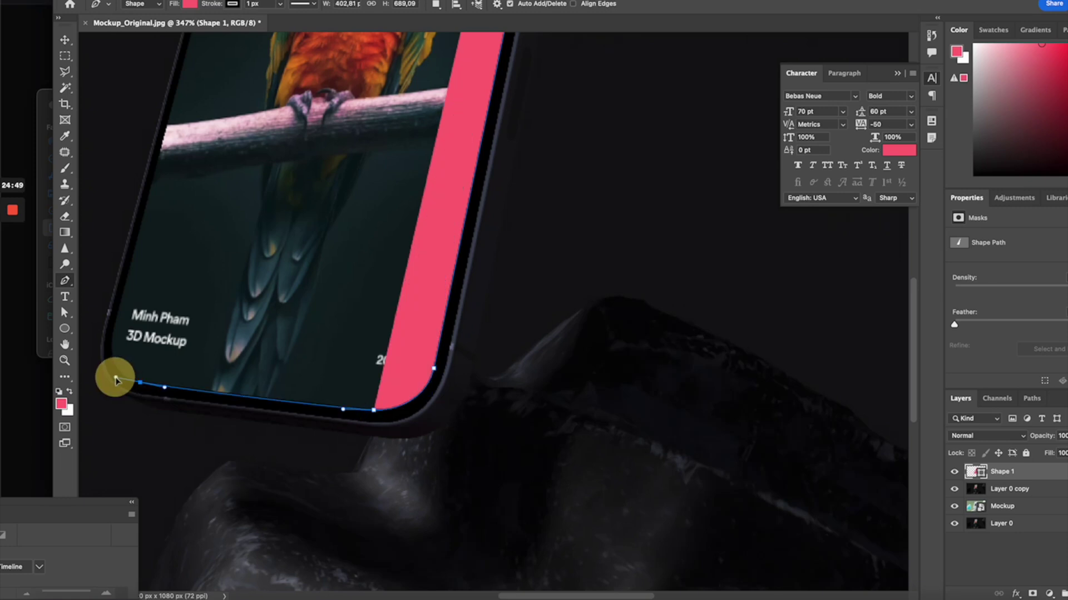
alt+scroll(223, 278, down, 3)
click(362, 91)
alt+scroll(423, 312, down, 2)
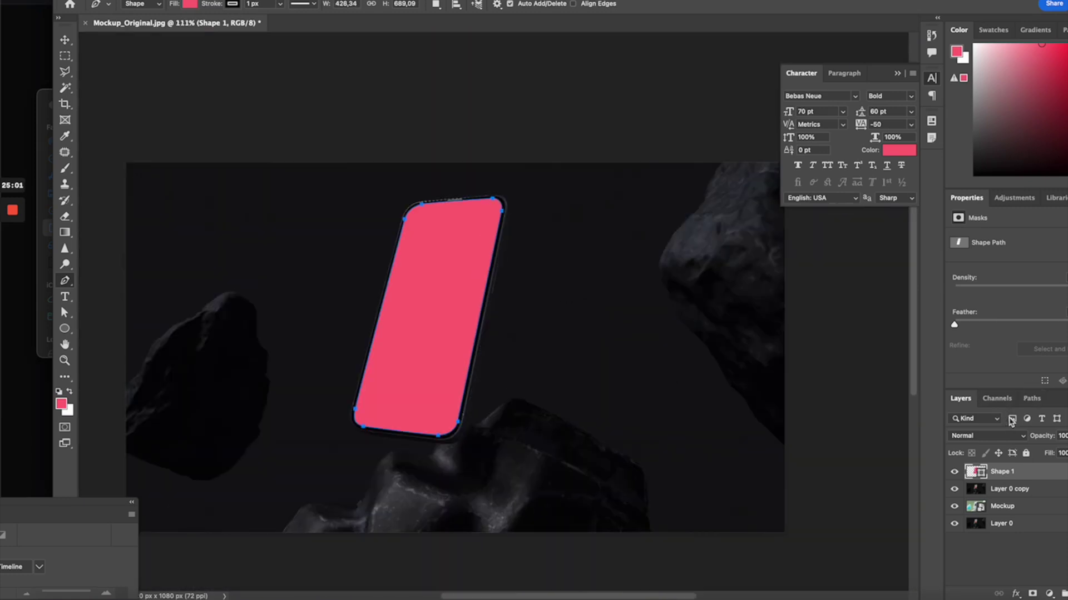
- Turn the Shape 1 path into a selection
click(1031, 398)
right_click(1008, 417)
click(959, 456)
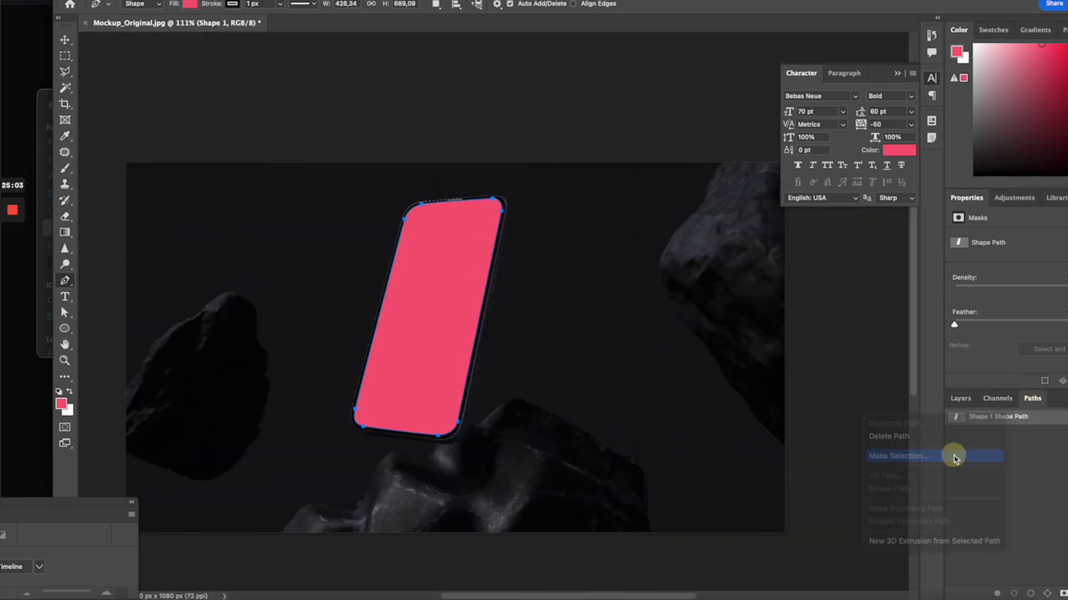
key(Return)
- Hide Shape 1 and mask Layer 0 copy to the phone screen selection
click(960, 398)
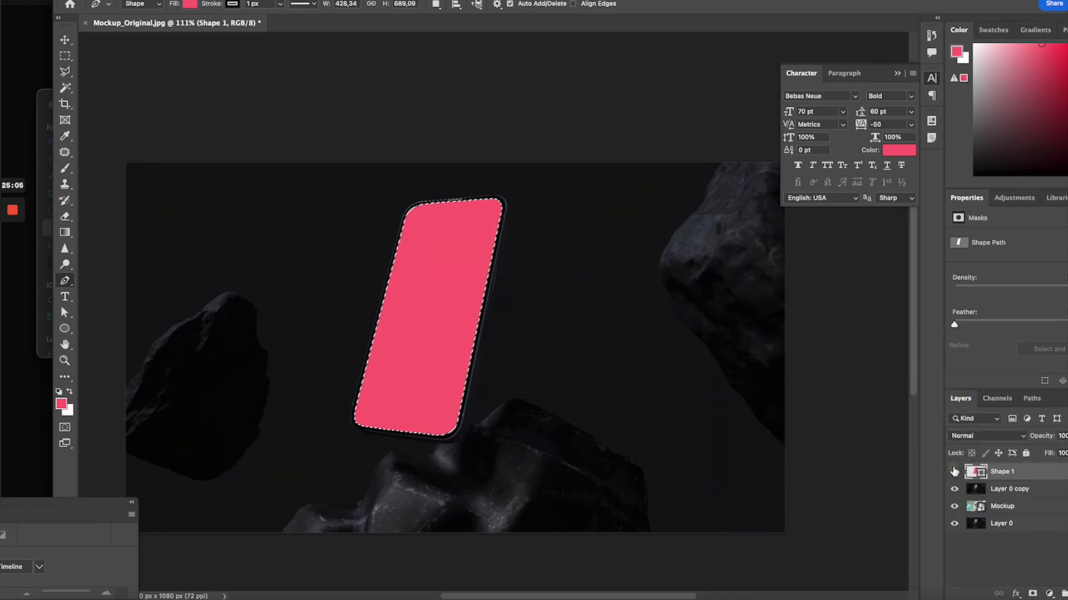
click(954, 472)
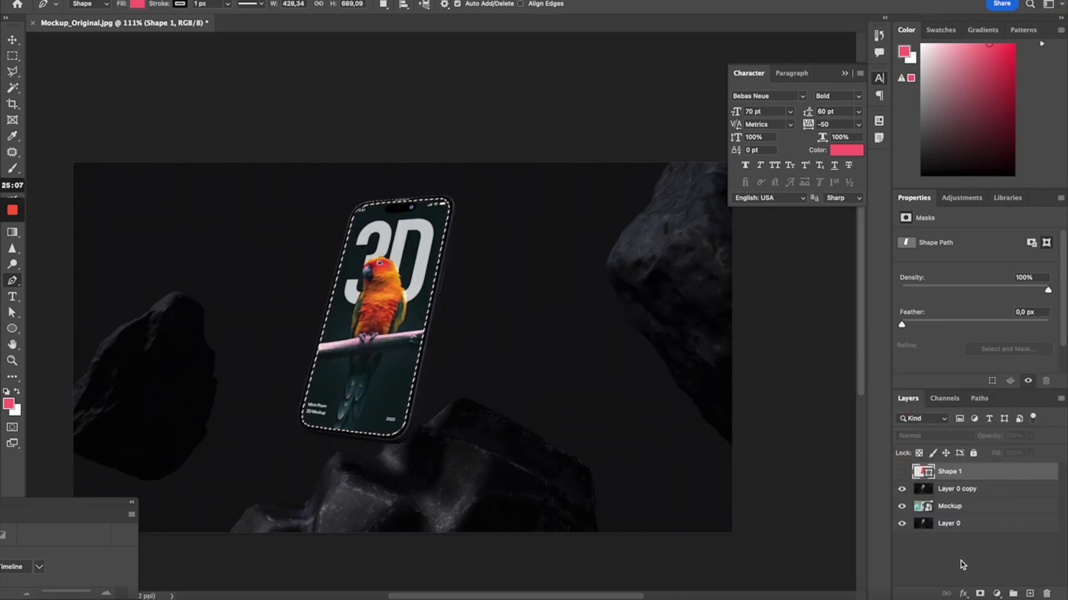
click(956, 489)
click(979, 593)
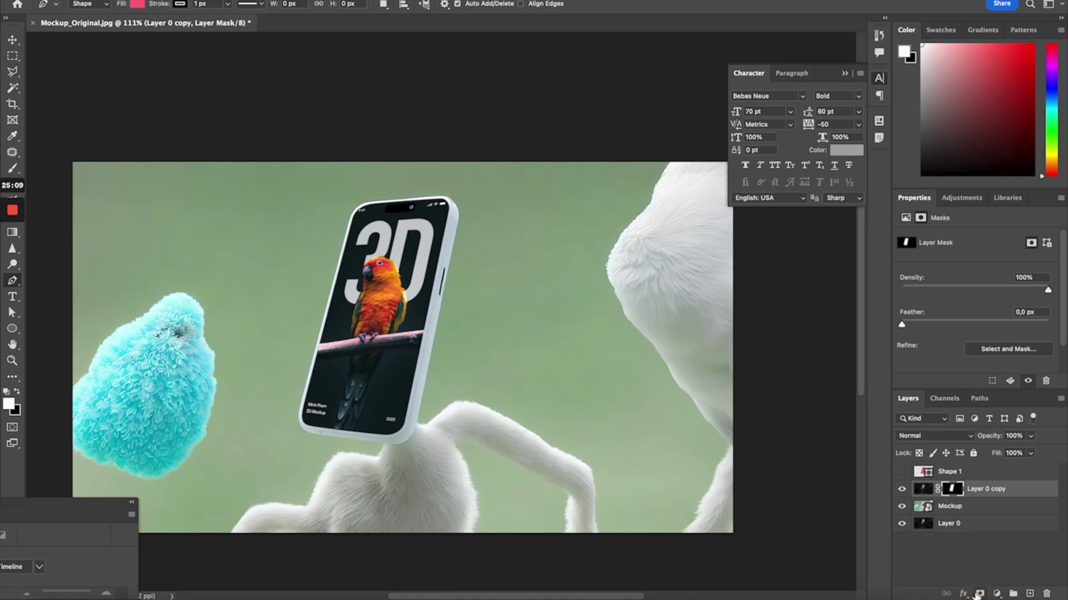
alt+scroll(622, 367, down, 2)
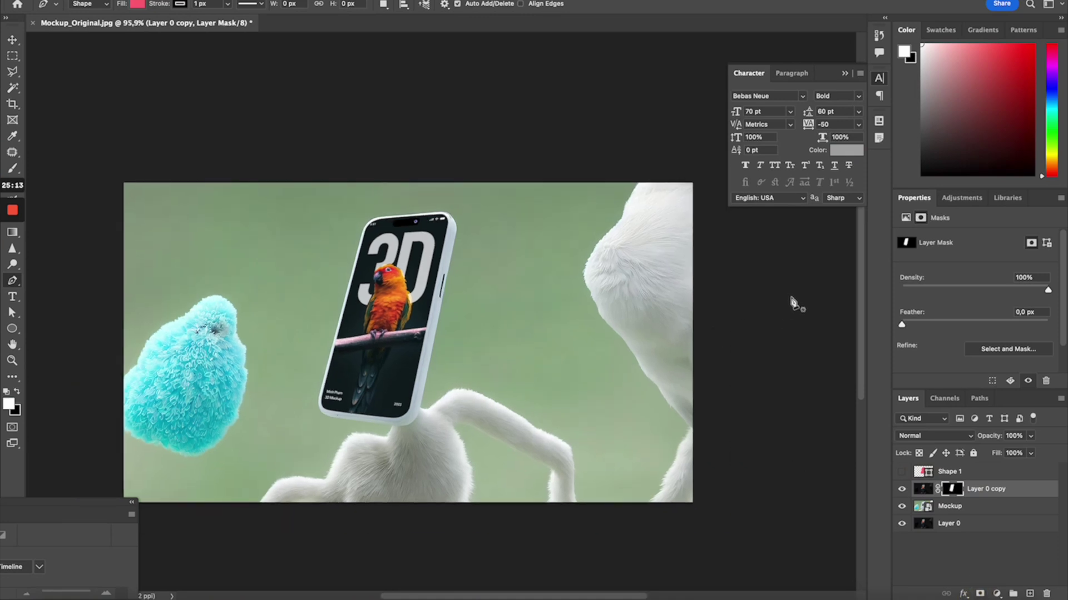
key(v)
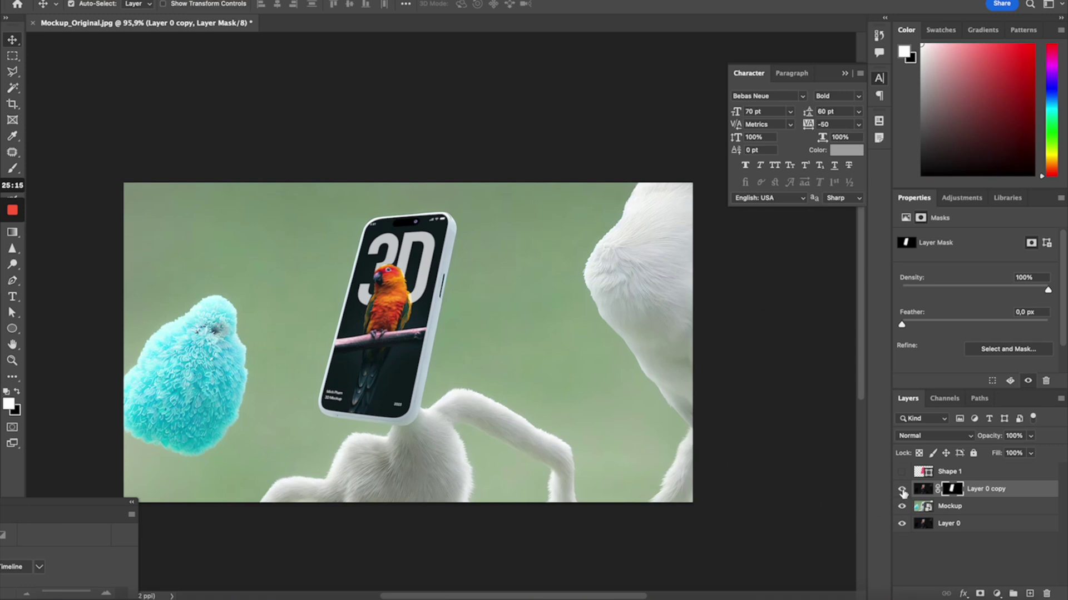
click(921, 490)
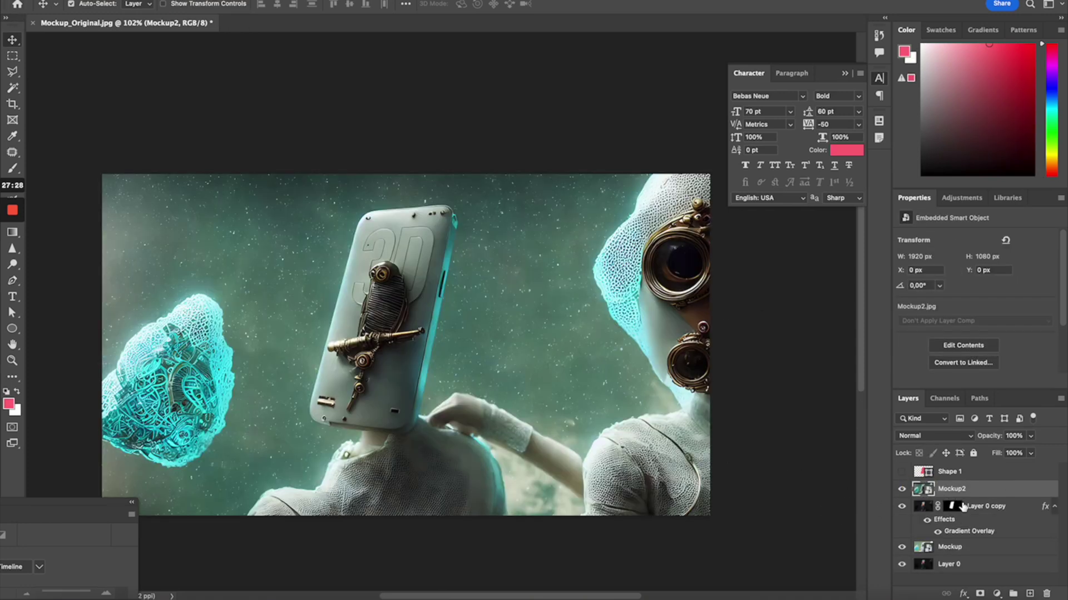
- Move the Mockup2 layer beneath Layer 0 copy, preview it alone, then restore all layers
drag(973, 490, 973, 537)
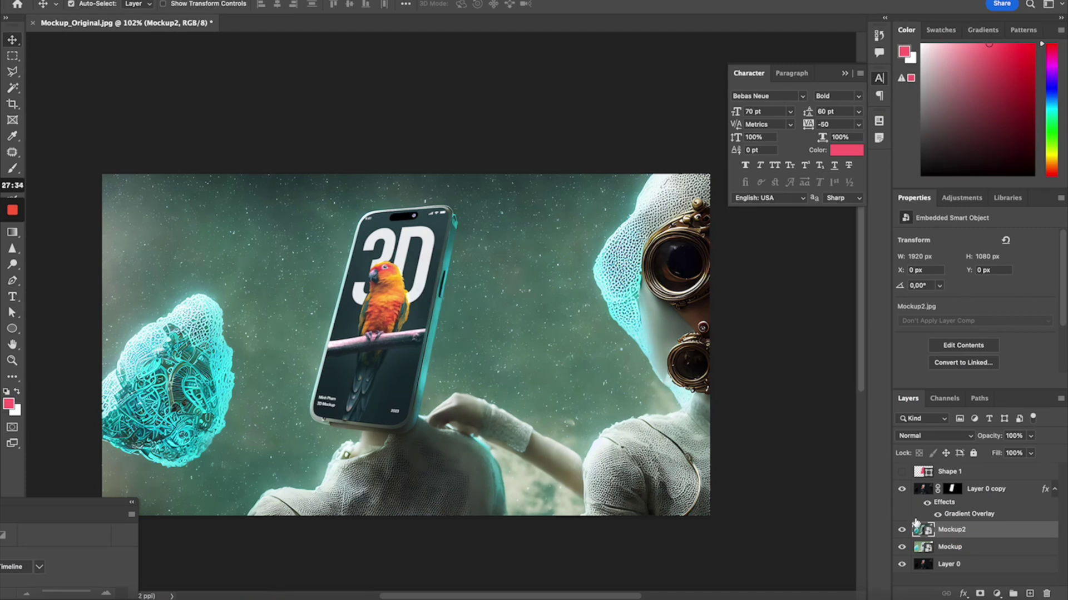
alt+click(902, 531)
alt+click(901, 531)
click(996, 489)
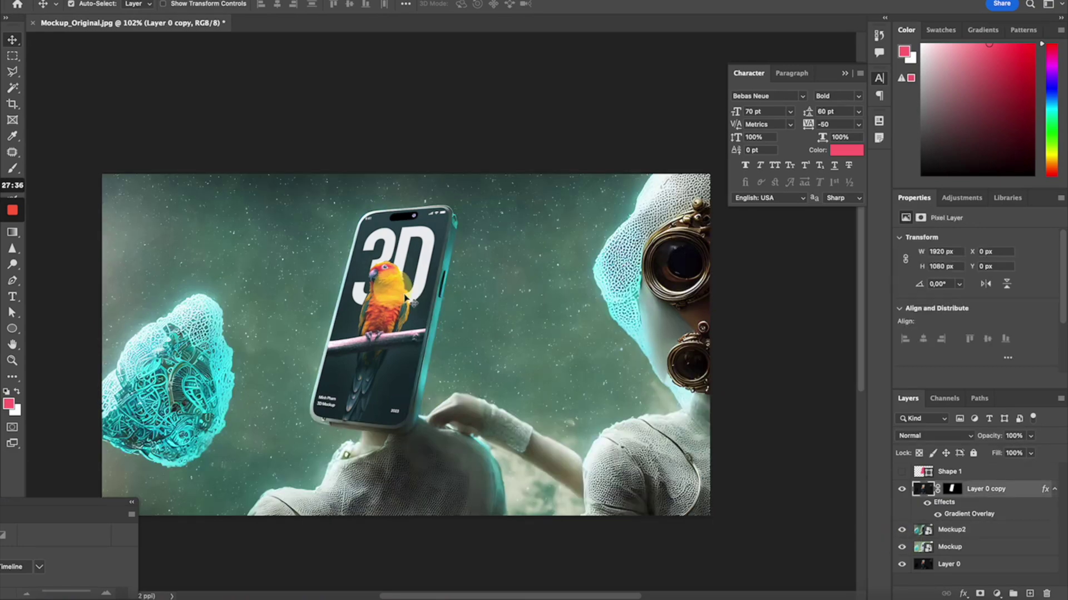